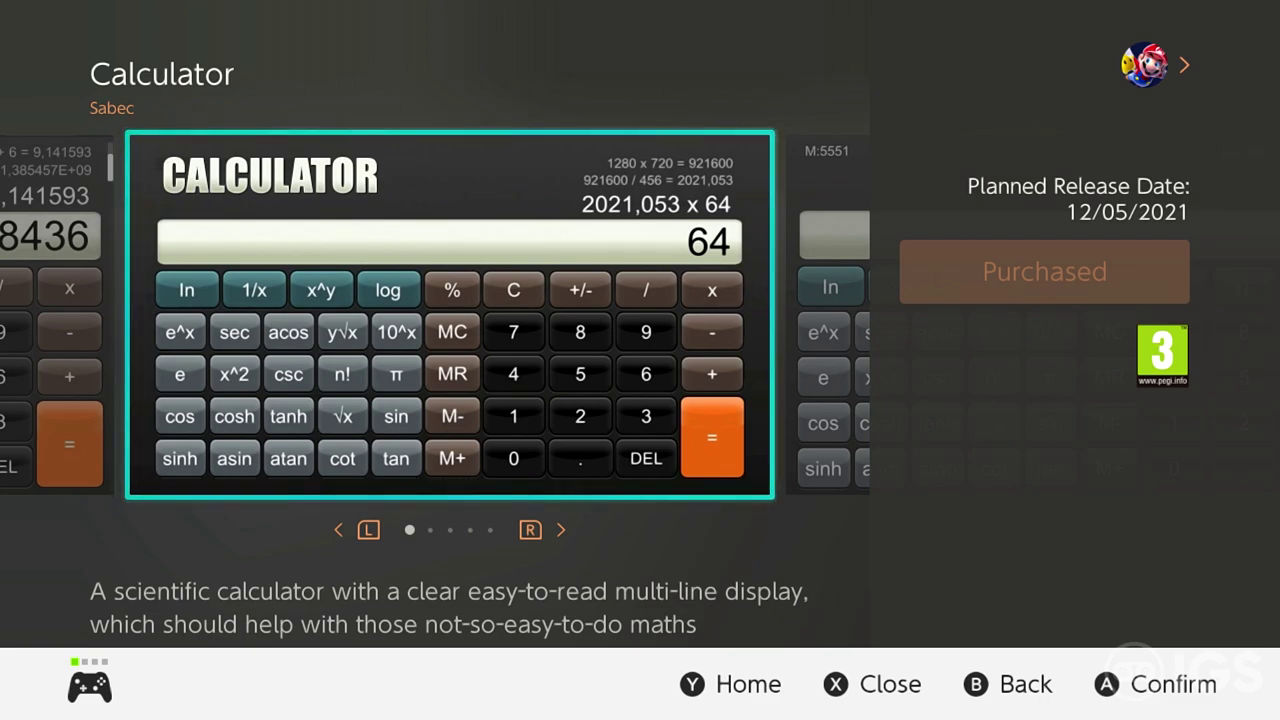
Step: Move past the screenshot carousel to the Calculator's description and details
key("Down")
key("Down")
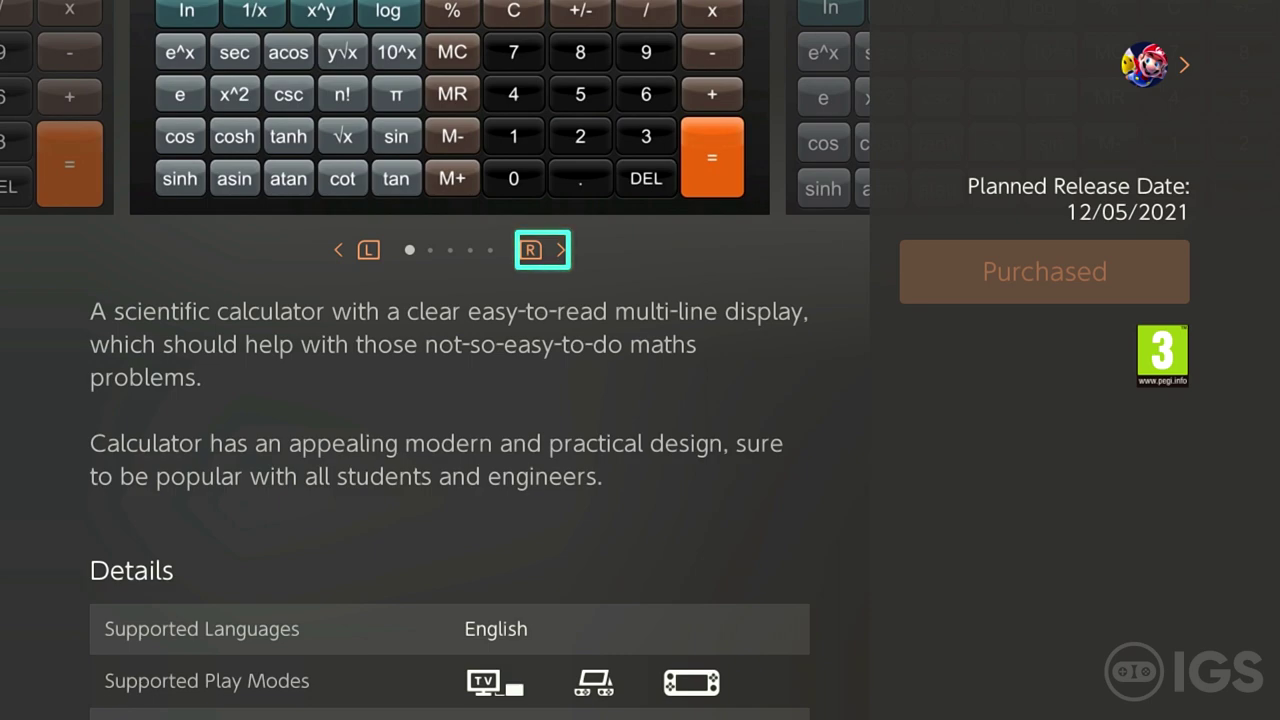
Step: Scroll the Calculator listing through the Details table to the Age Rating Information
scroll(435, 360, "down", 3)
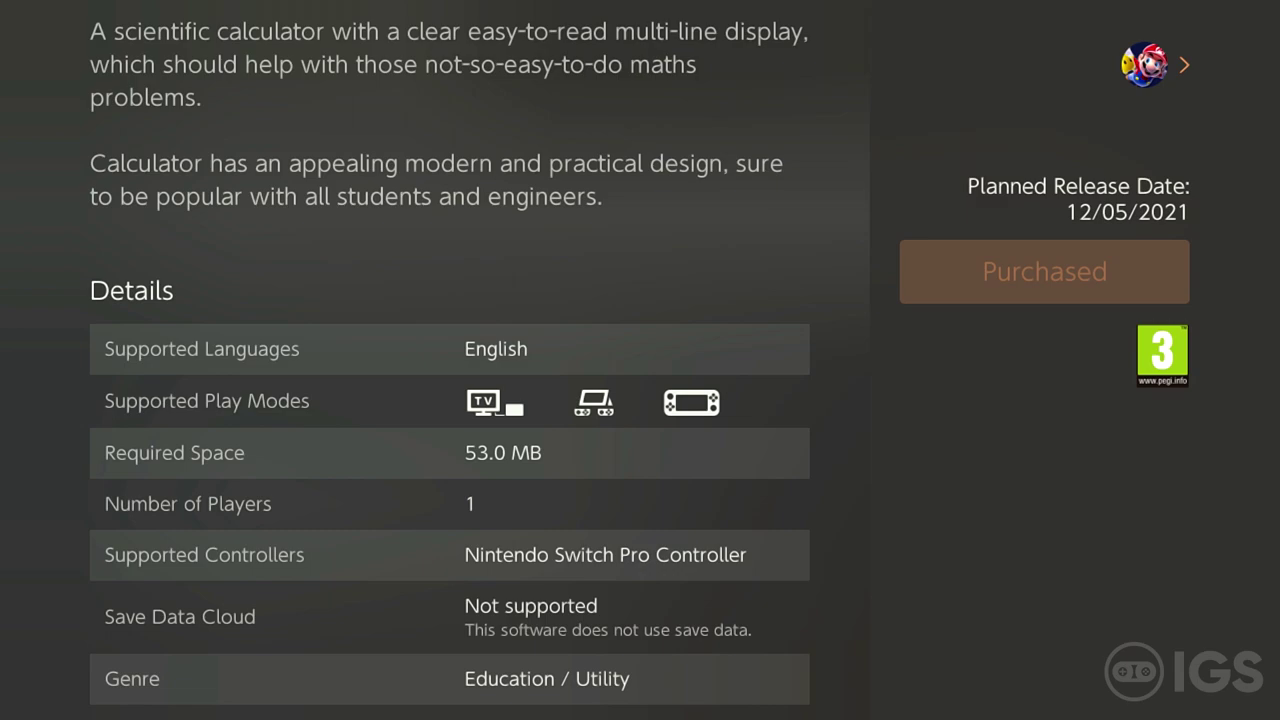
scroll(450, 400, "down", 3)
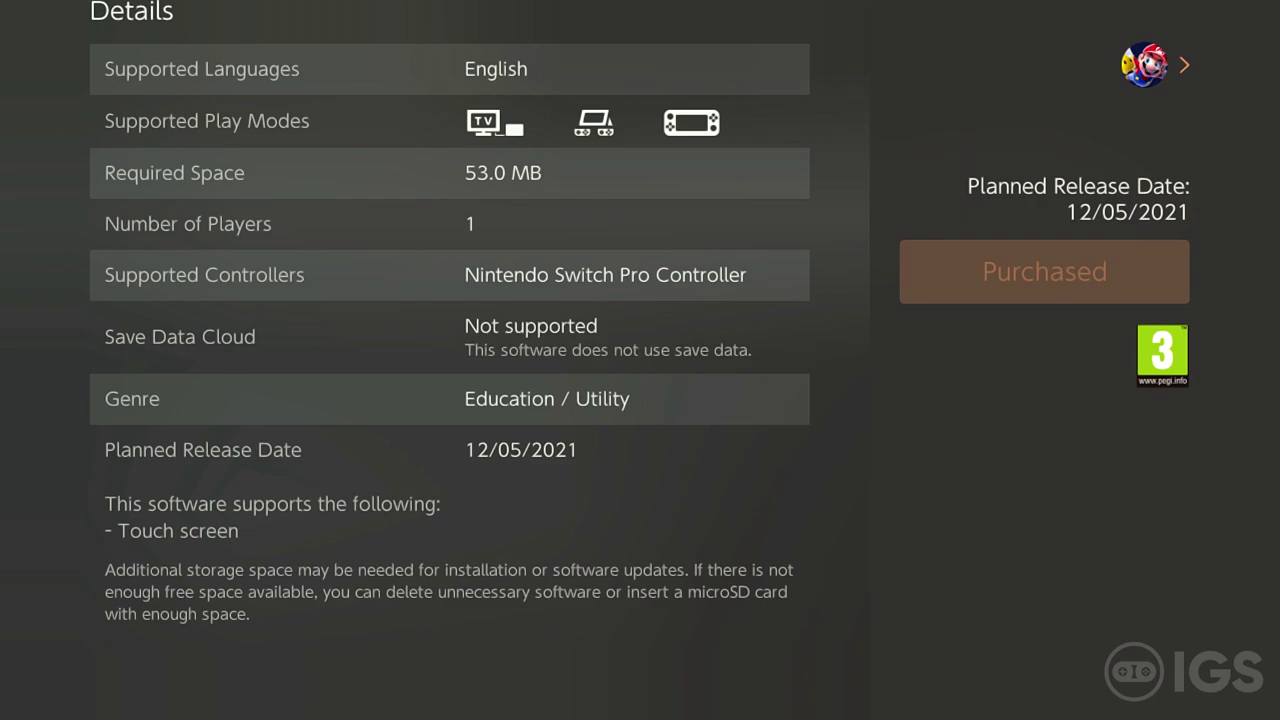
scroll(450, 360, "down", 5)
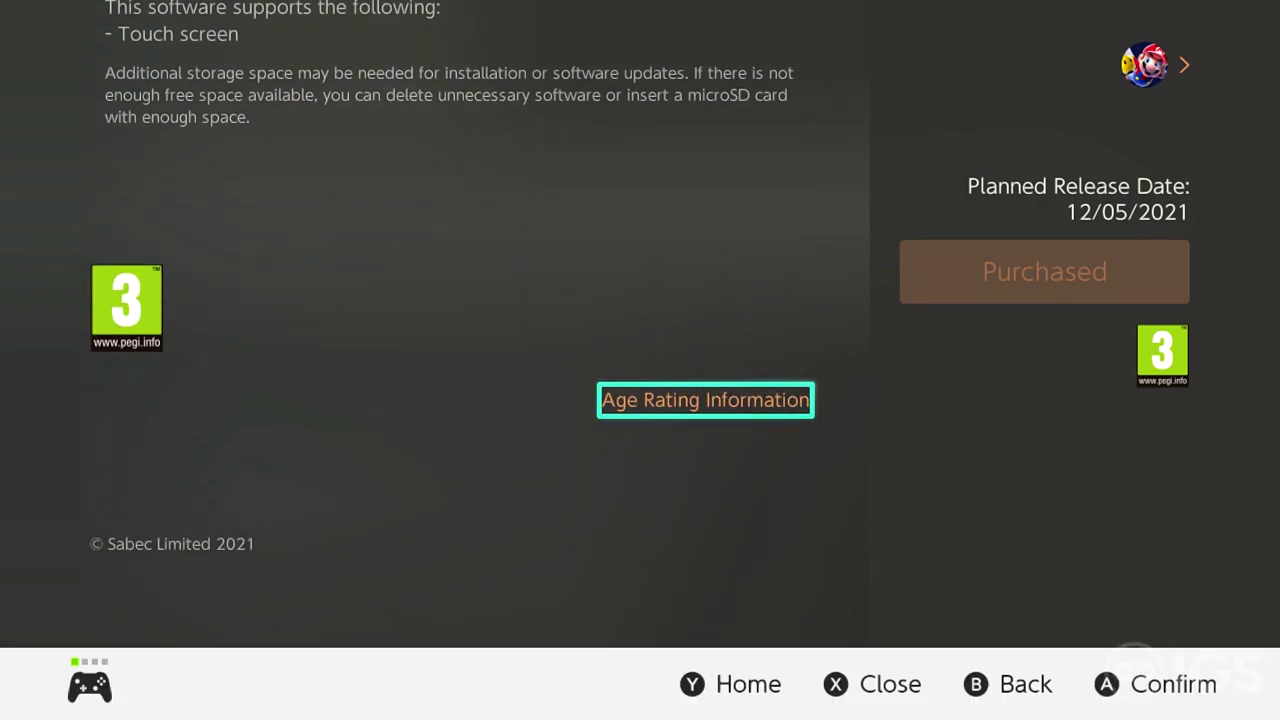
scroll(450, 360, "up", 3)
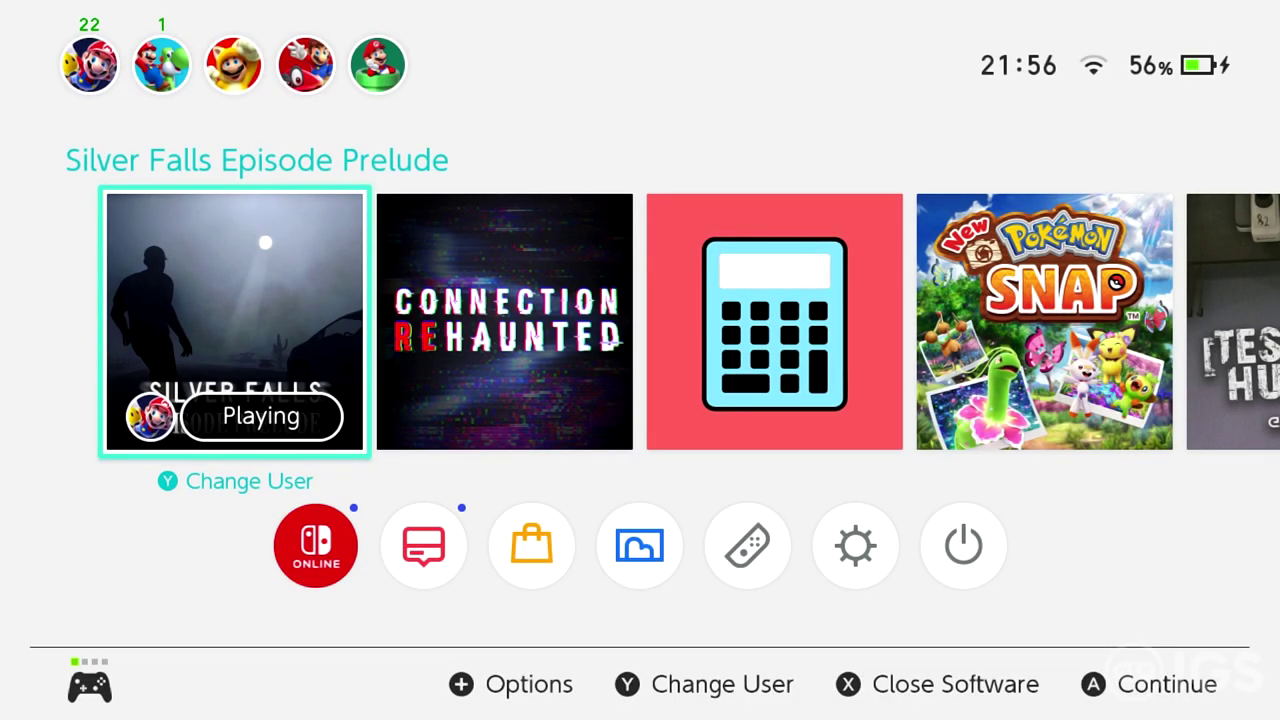
Step: Launch the Calculator tile from the HOME Menu, closing the running Silver Falls
key("Right")
key("Right")
key("Left")
key("Left")
key("Right")
key("Right")
key("Return")
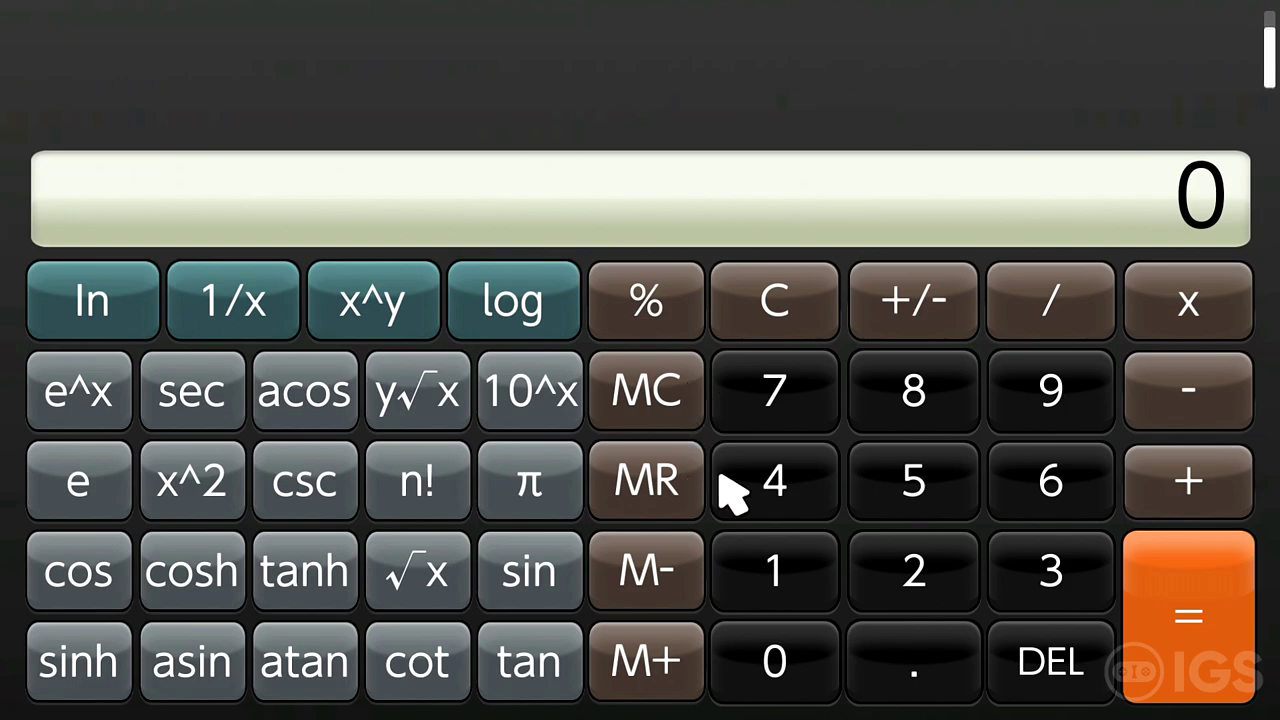
Step: Calculate 1 + 223 = 224
left_click(782, 570)
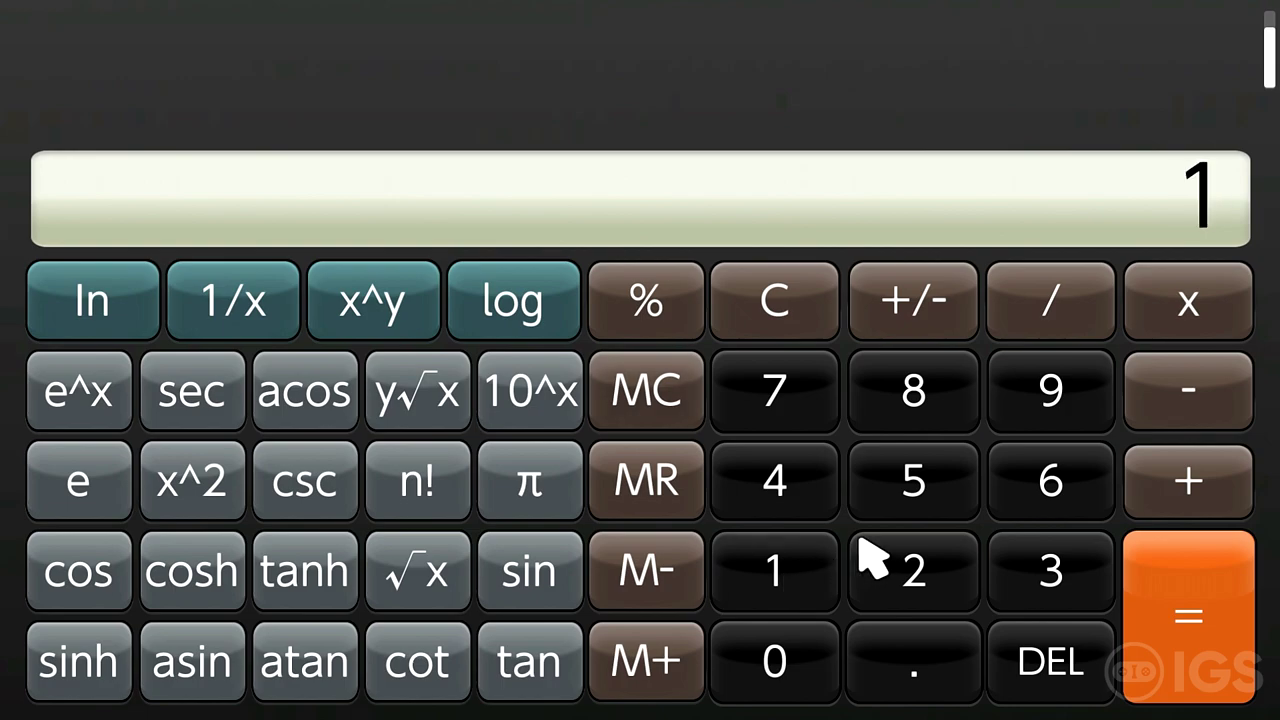
left_click(1203, 490)
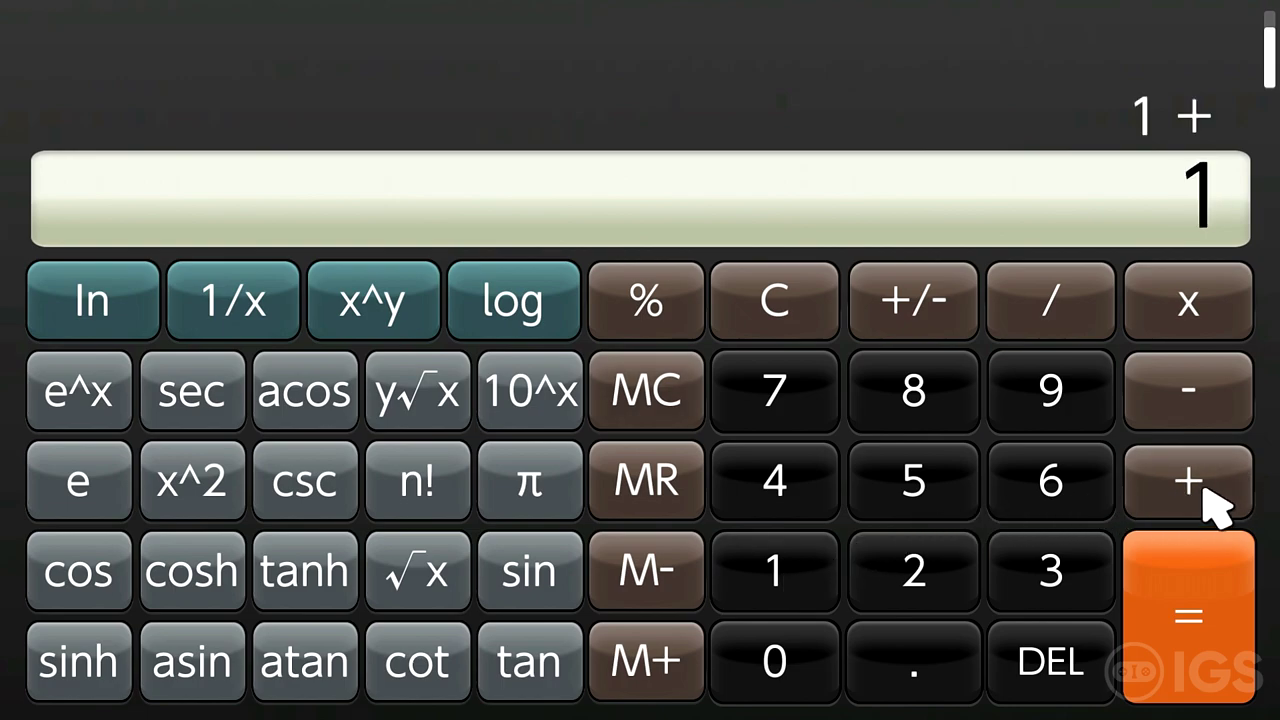
left_click(908, 588)
left_click(908, 588)
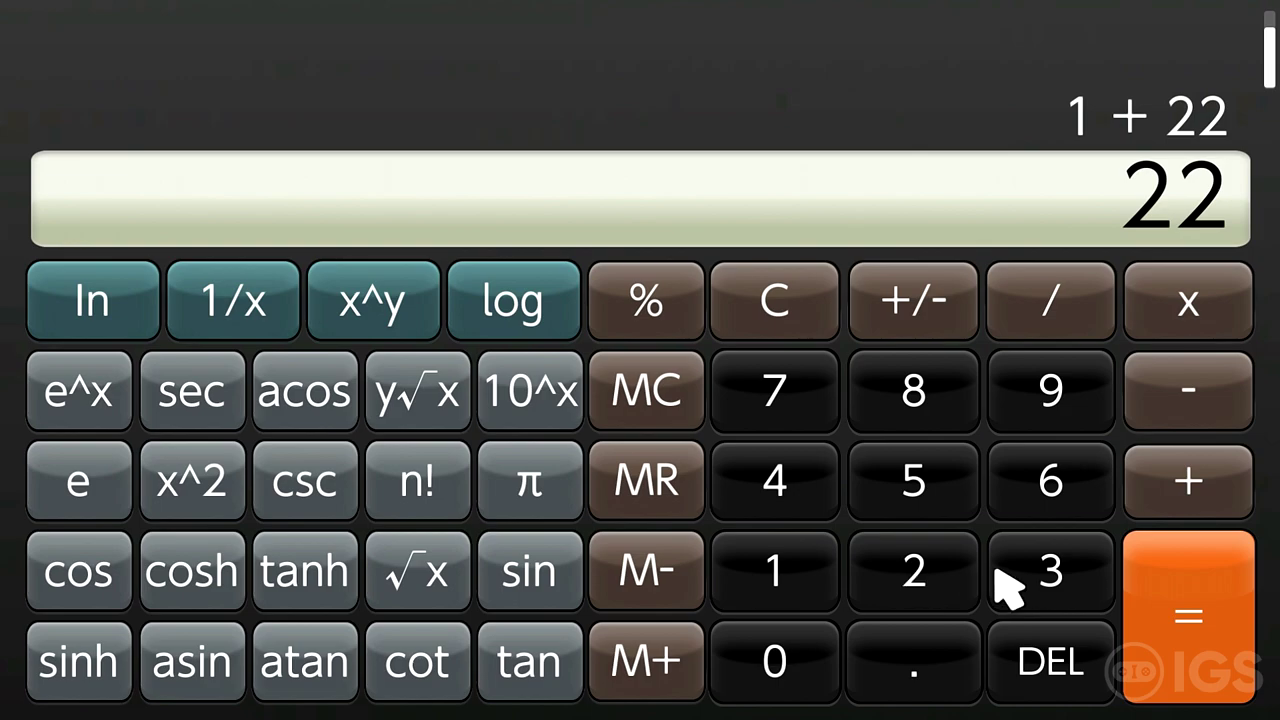
left_click(1027, 580)
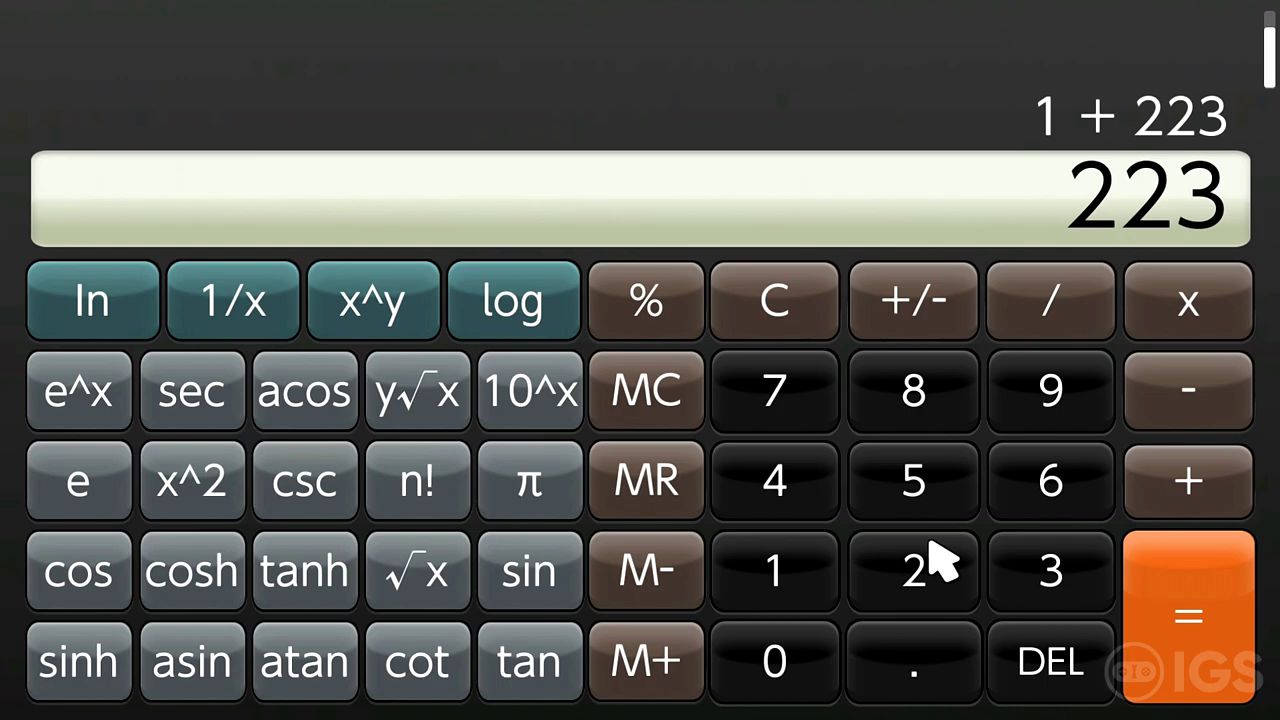
left_click(1194, 638)
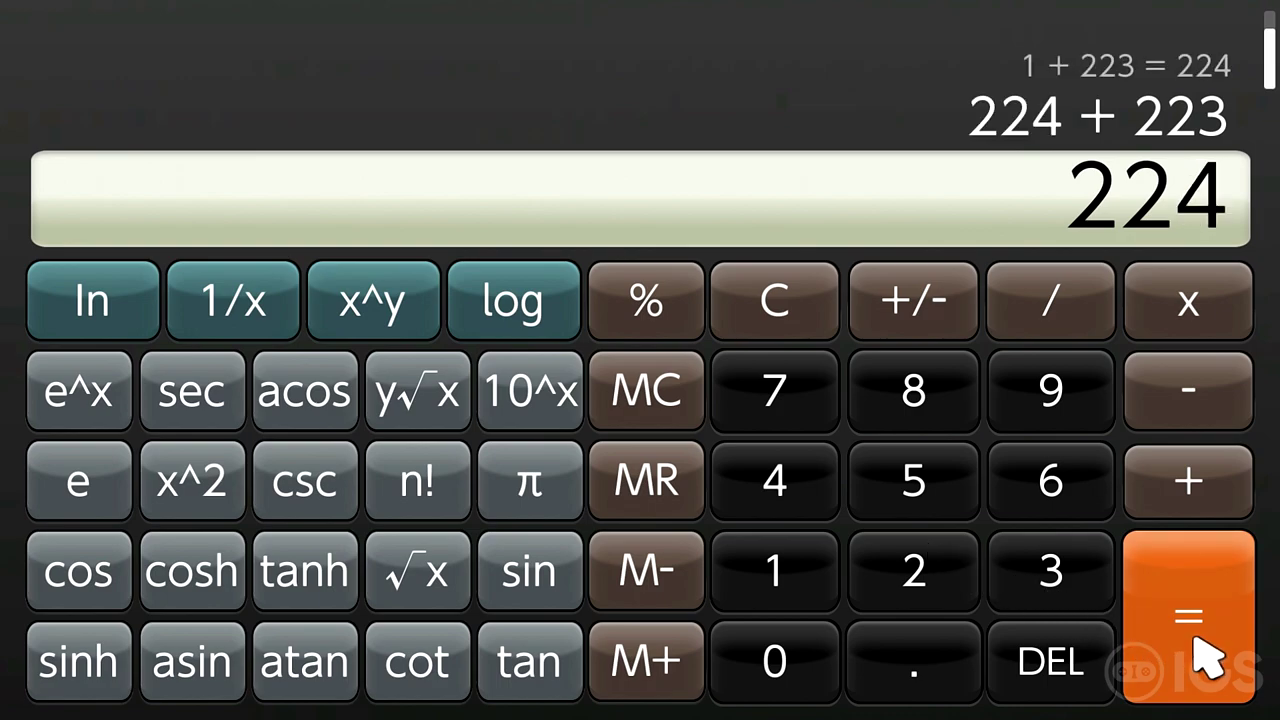
Step: Add 57 to the result, giving 281
left_click(1180, 445)
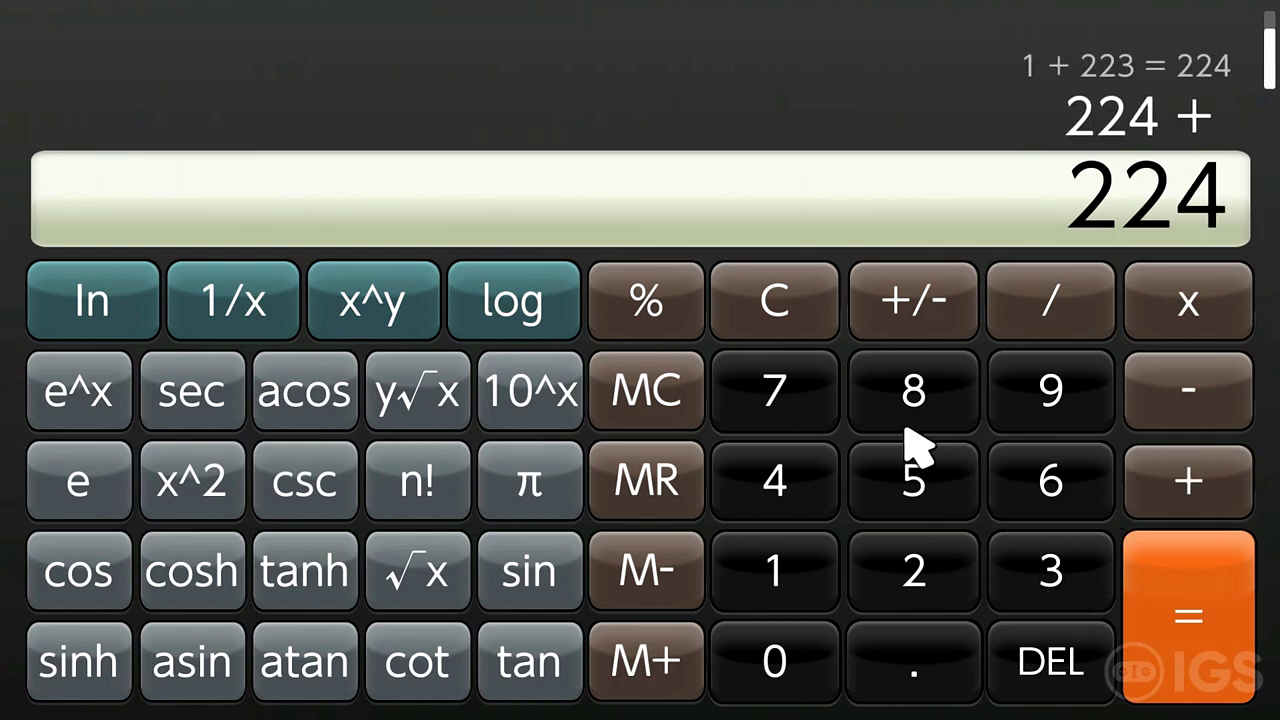
left_click(908, 478)
left_click(800, 395)
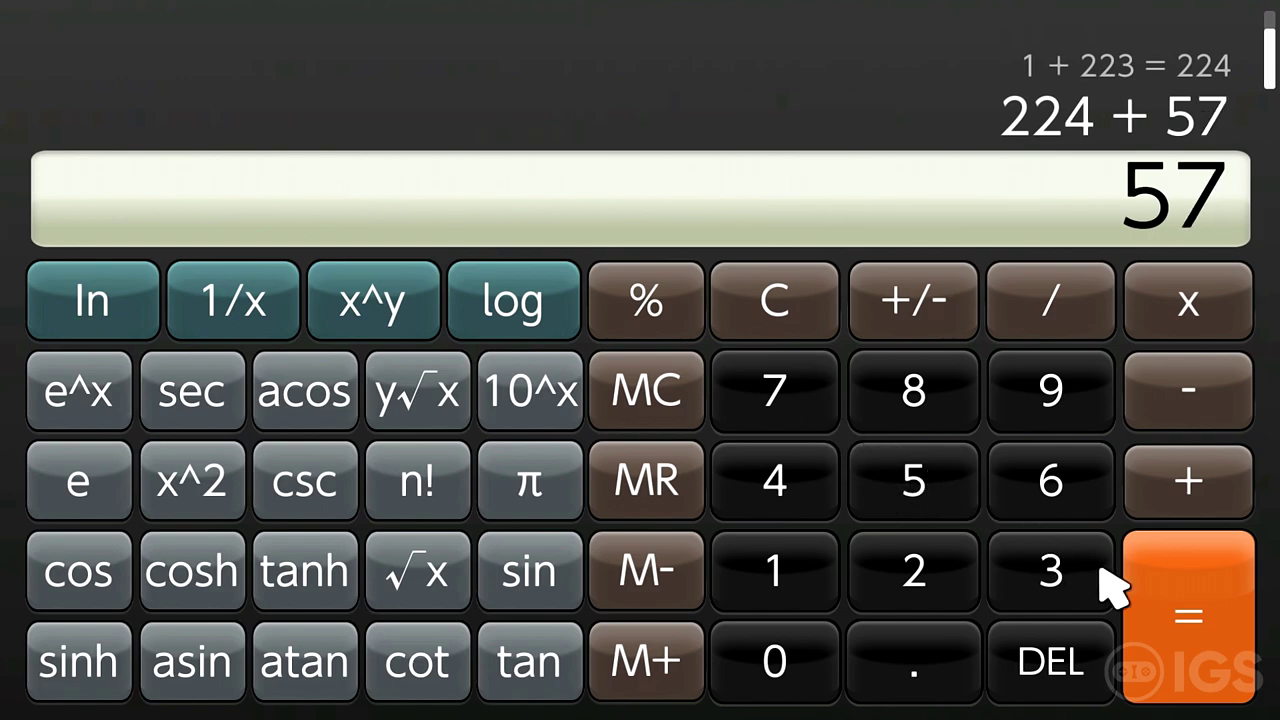
left_click(1214, 658)
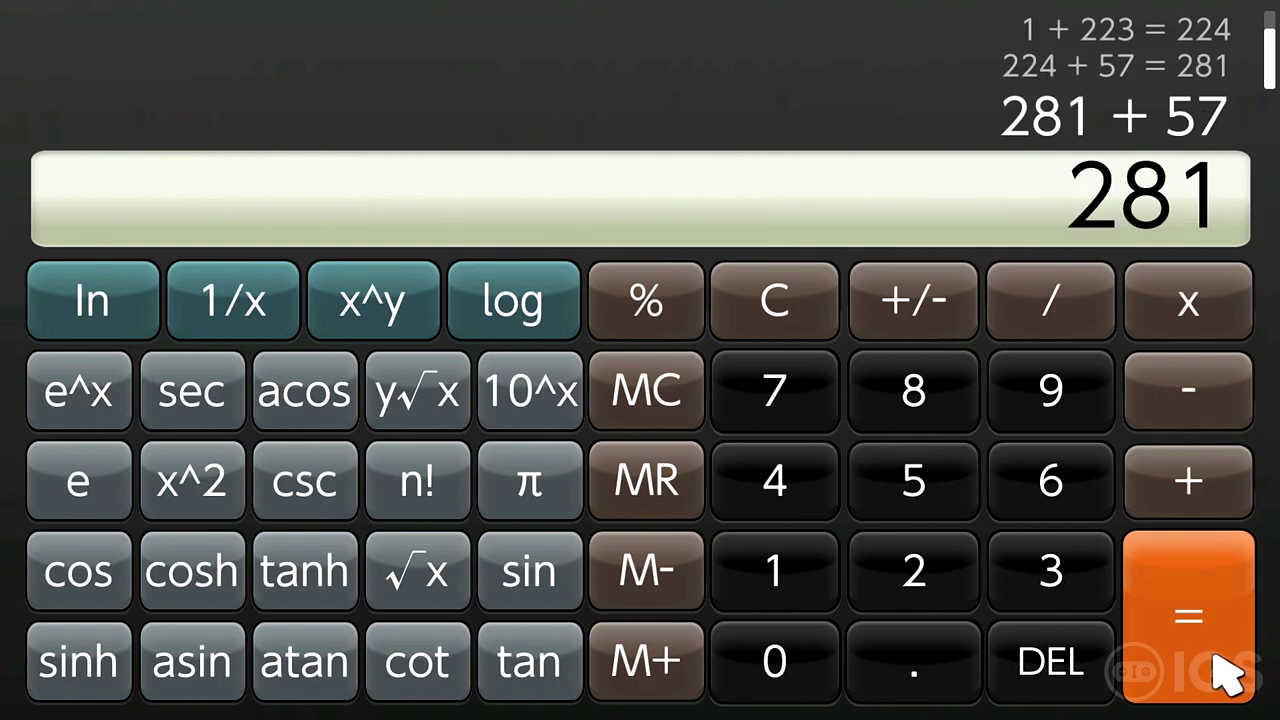
Step: Delete the digits of 281 one by one until the entry shows 0
left_click(1063, 656)
left_click(1058, 660)
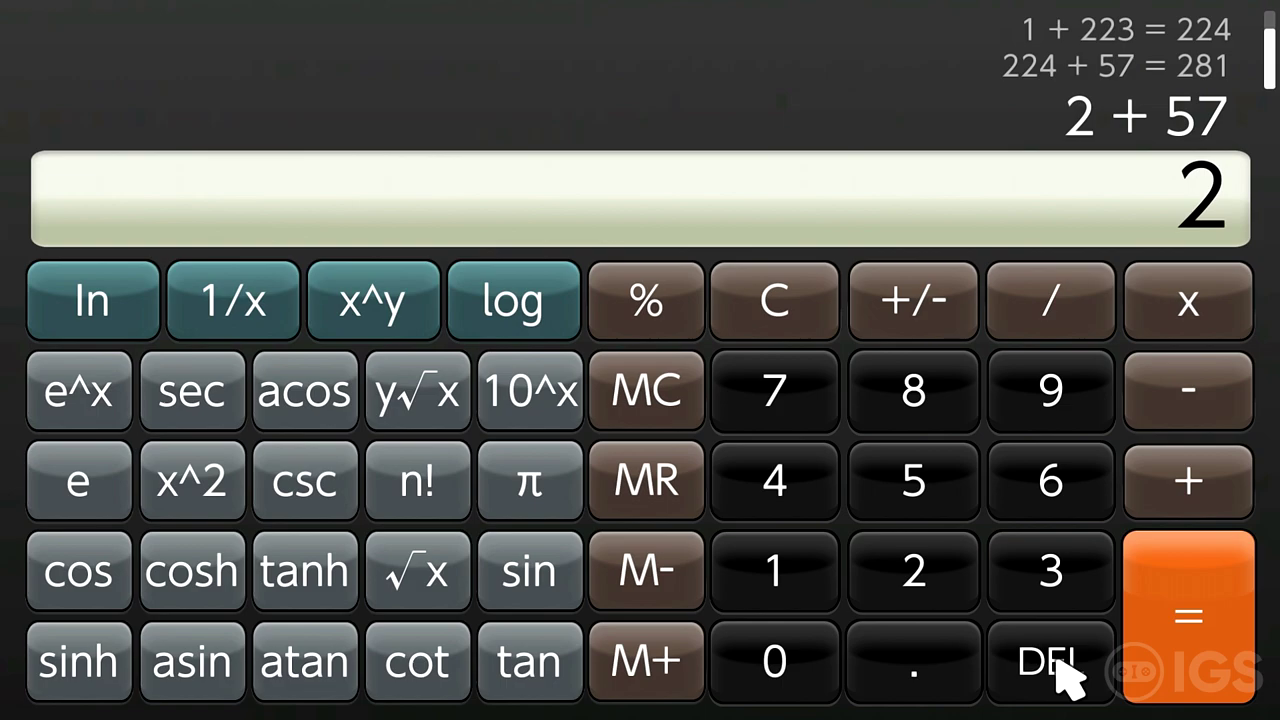
left_click(1058, 660)
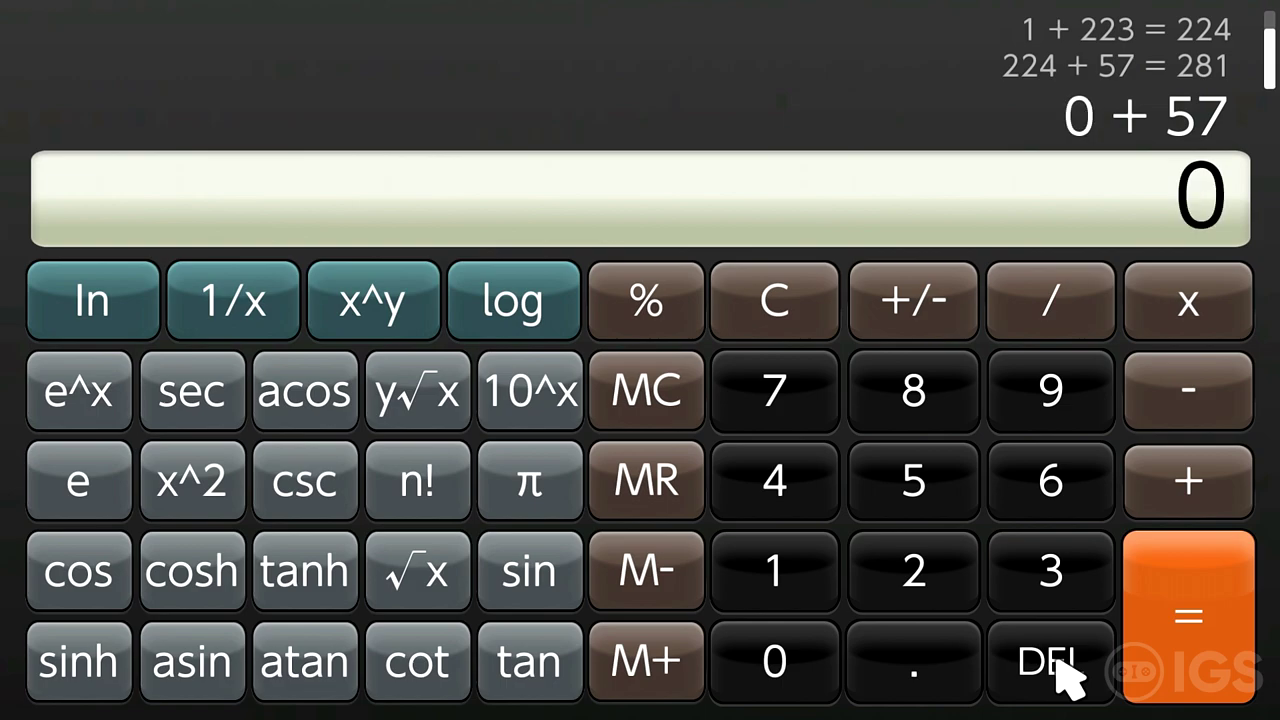
Step: Clear the pending 0 + 57, compute 10^1 = 10, then clear to 0
left_click(770, 285)
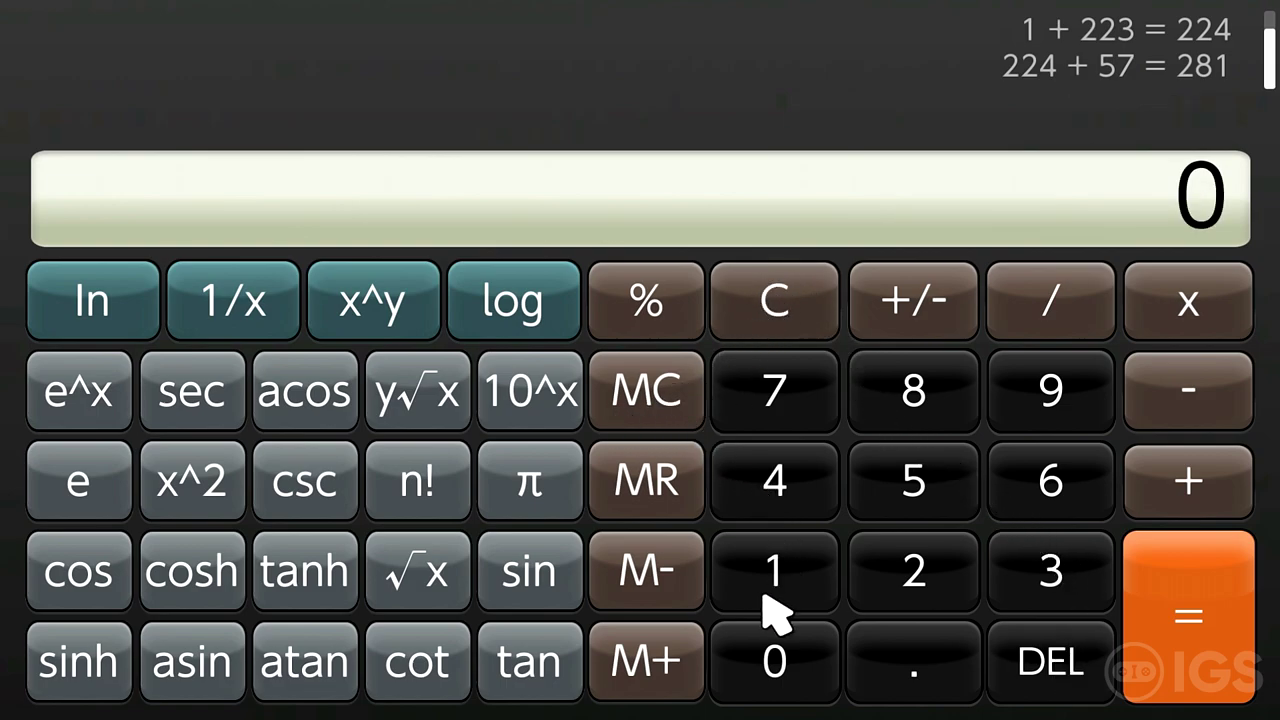
left_click(517, 370)
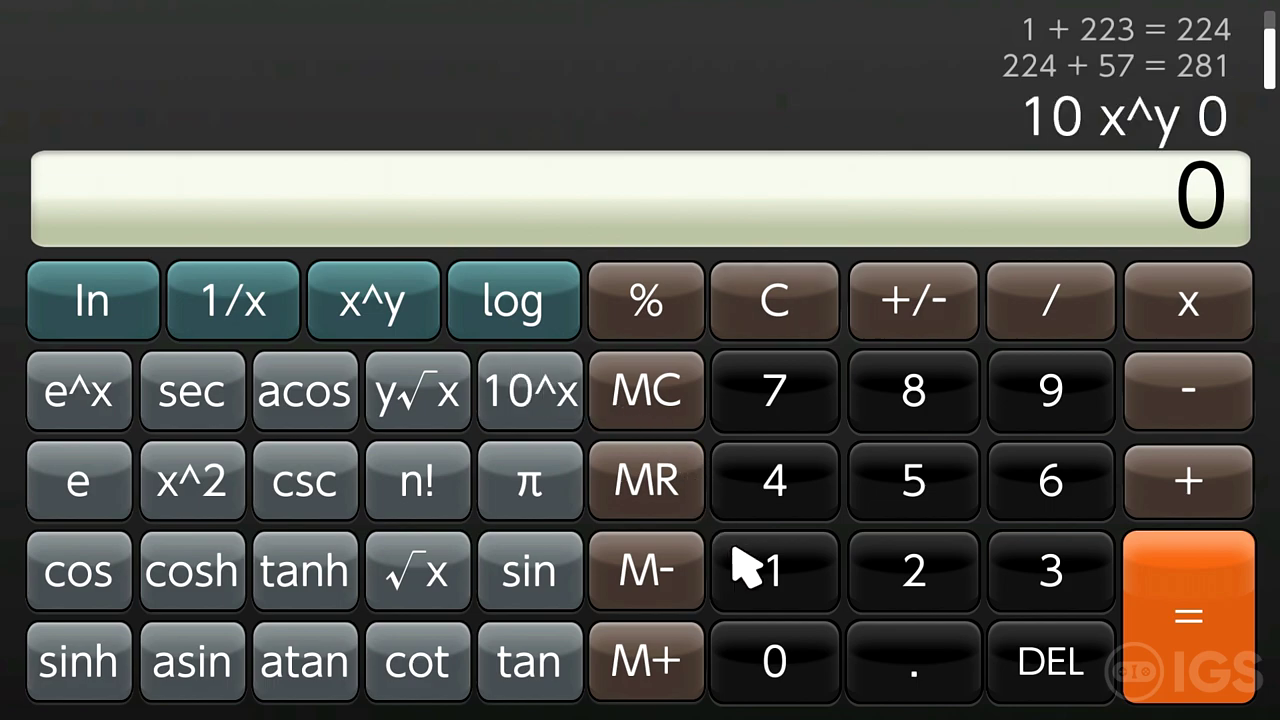
left_click(772, 578)
left_click(1140, 632)
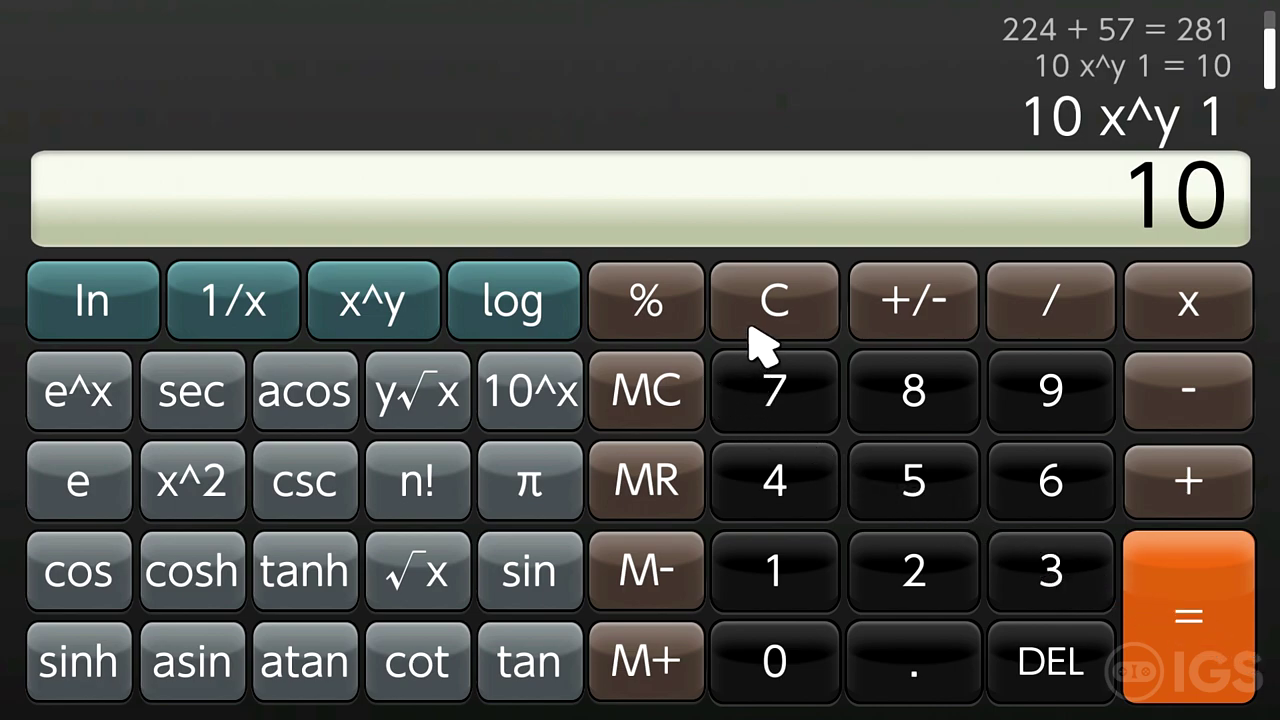
left_click(778, 306)
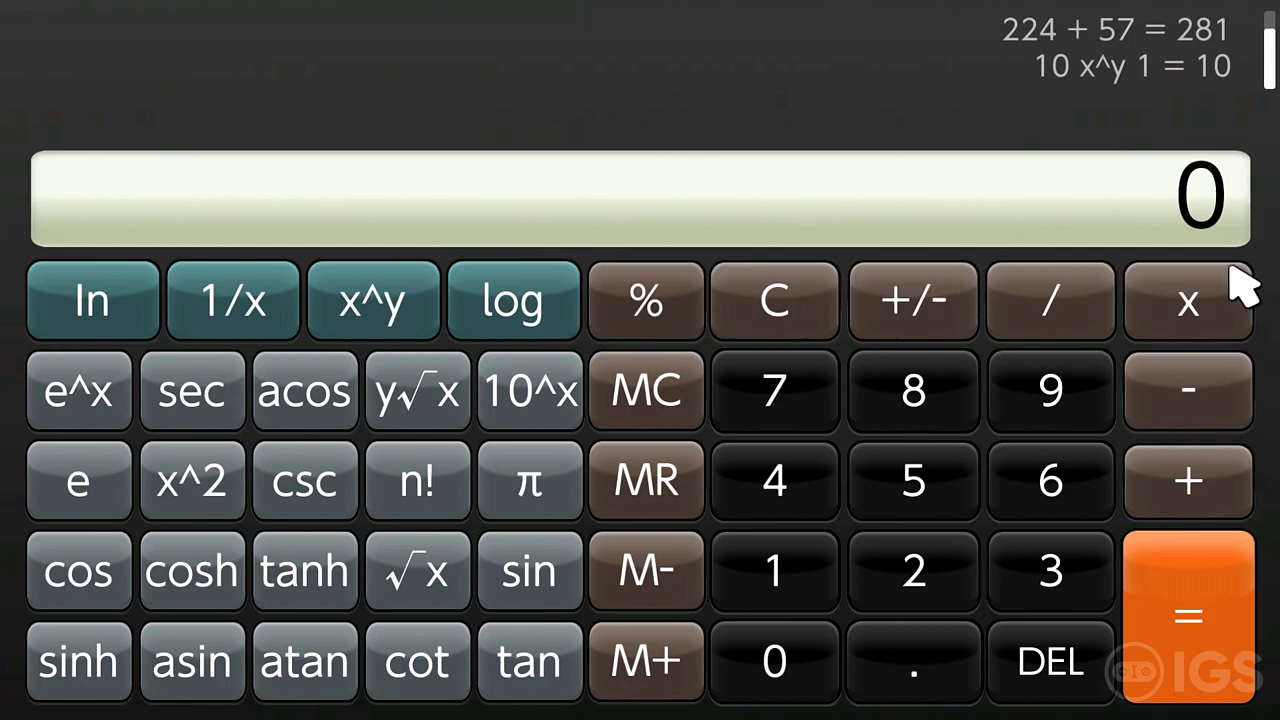
Step: Start a 2 × 0 multiplication, then clear the pending expression with C
left_click(1157, 288)
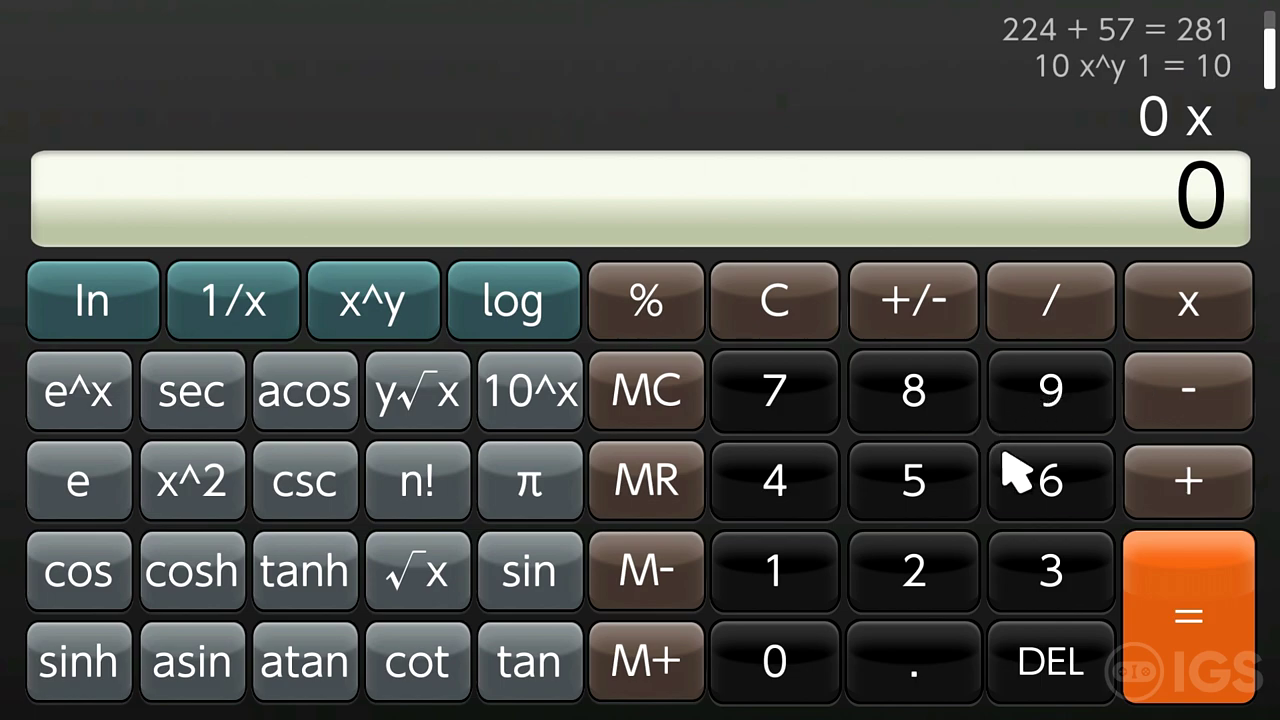
left_click(760, 298)
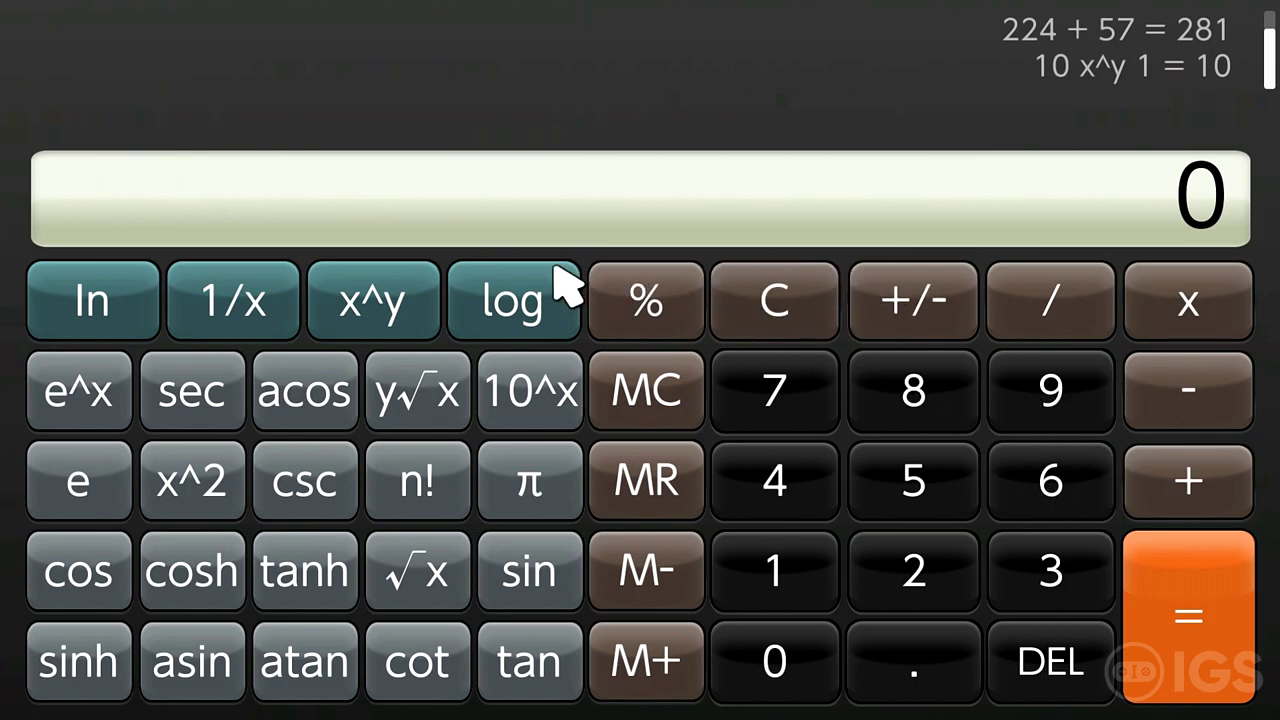
left_click(943, 562)
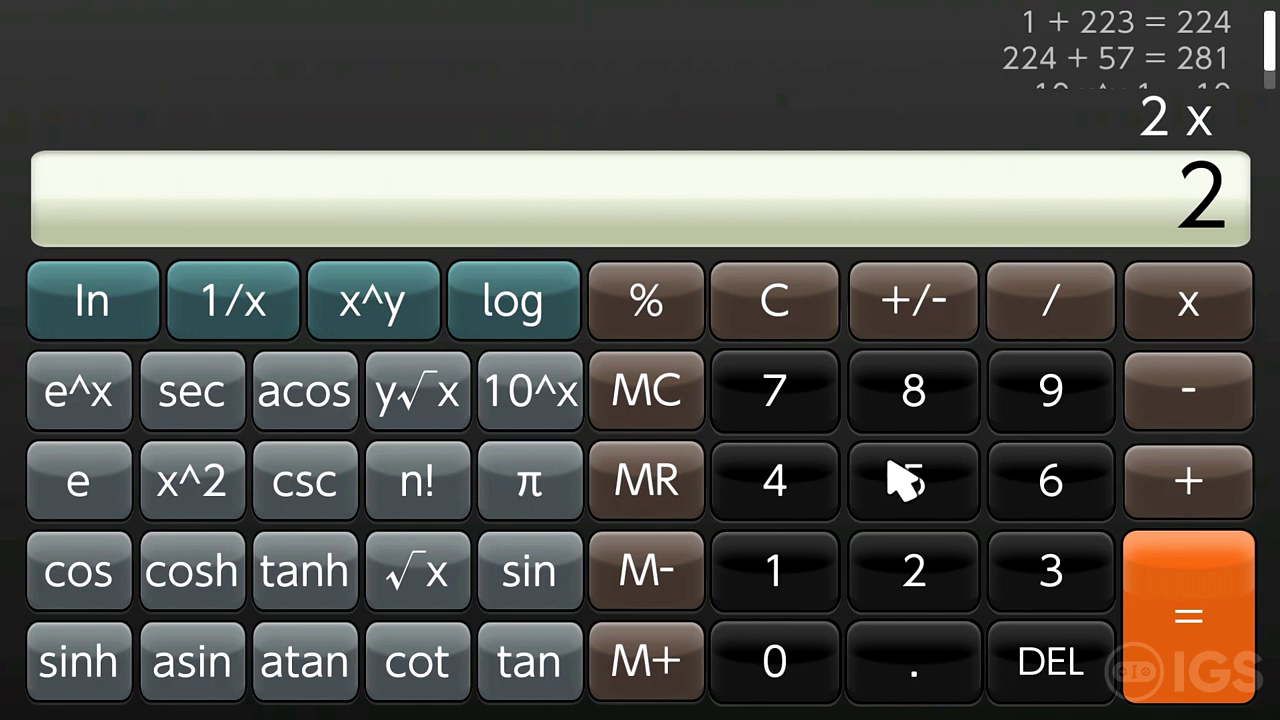
left_click(1097, 678)
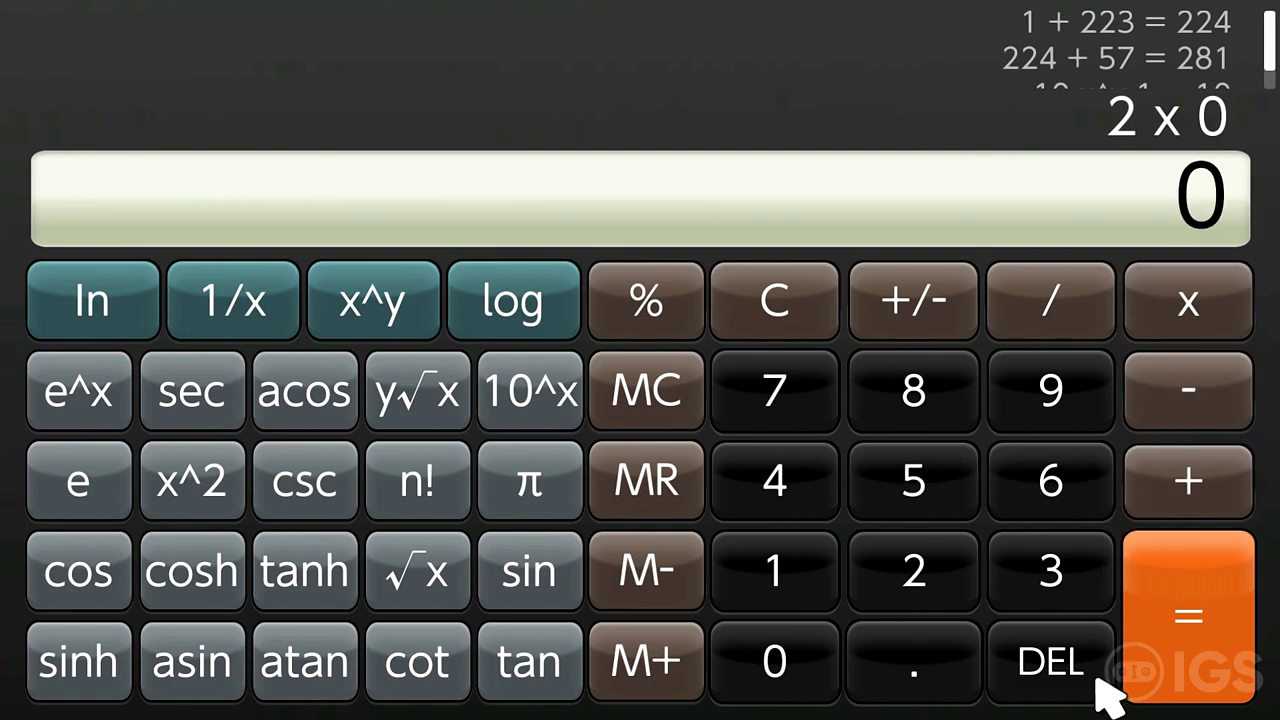
left_click(772, 292)
Step: Enter 10, then enter 10 again so the display reads 10
left_click(760, 560)
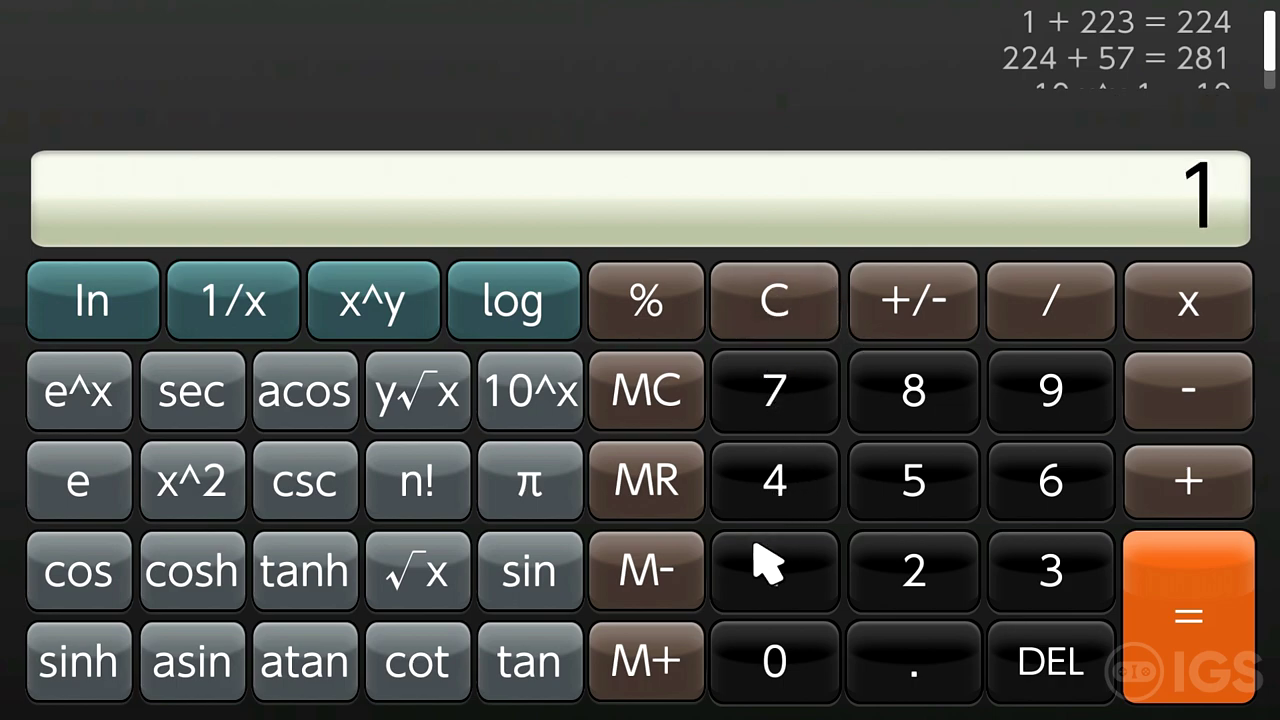
left_click(783, 665)
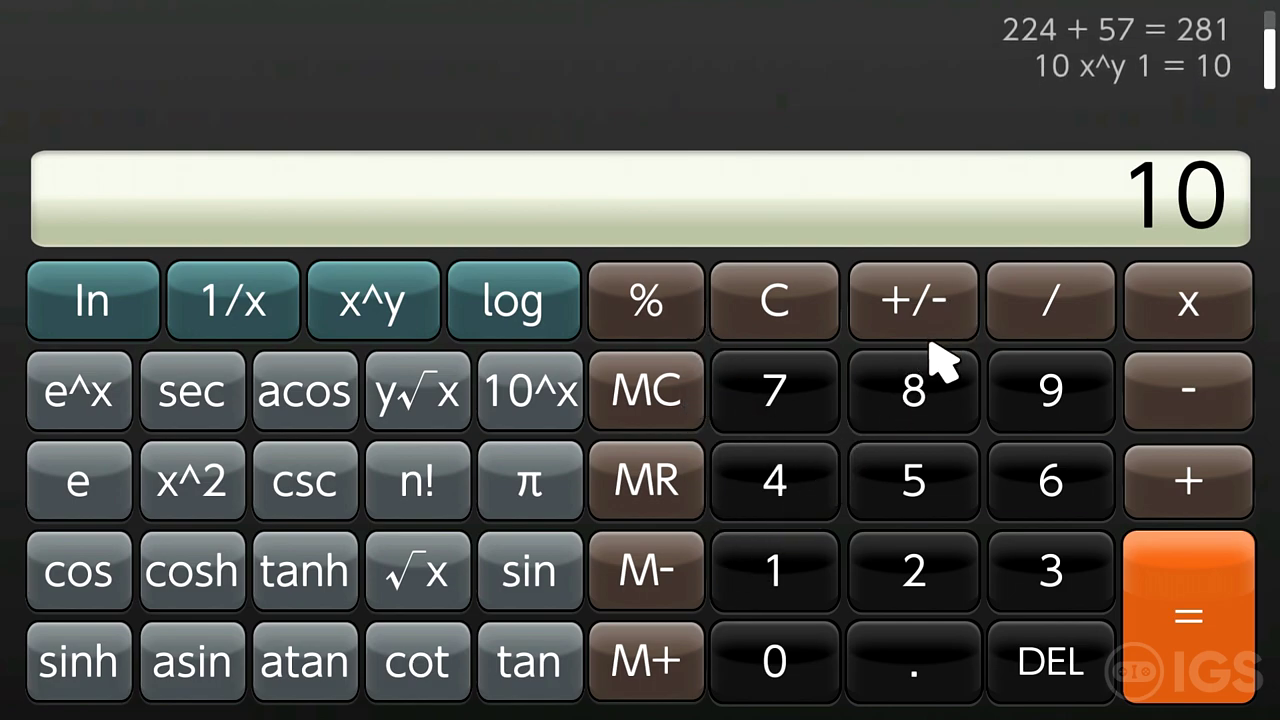
left_click(800, 590)
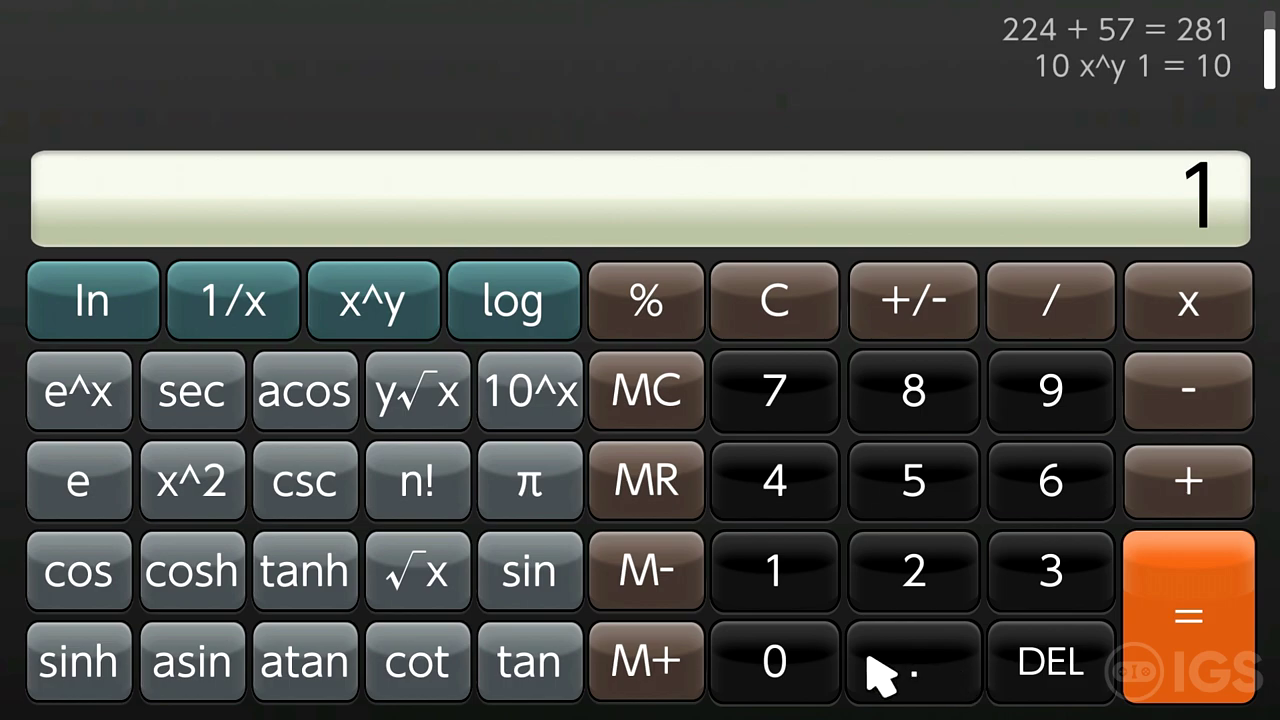
left_click(748, 668)
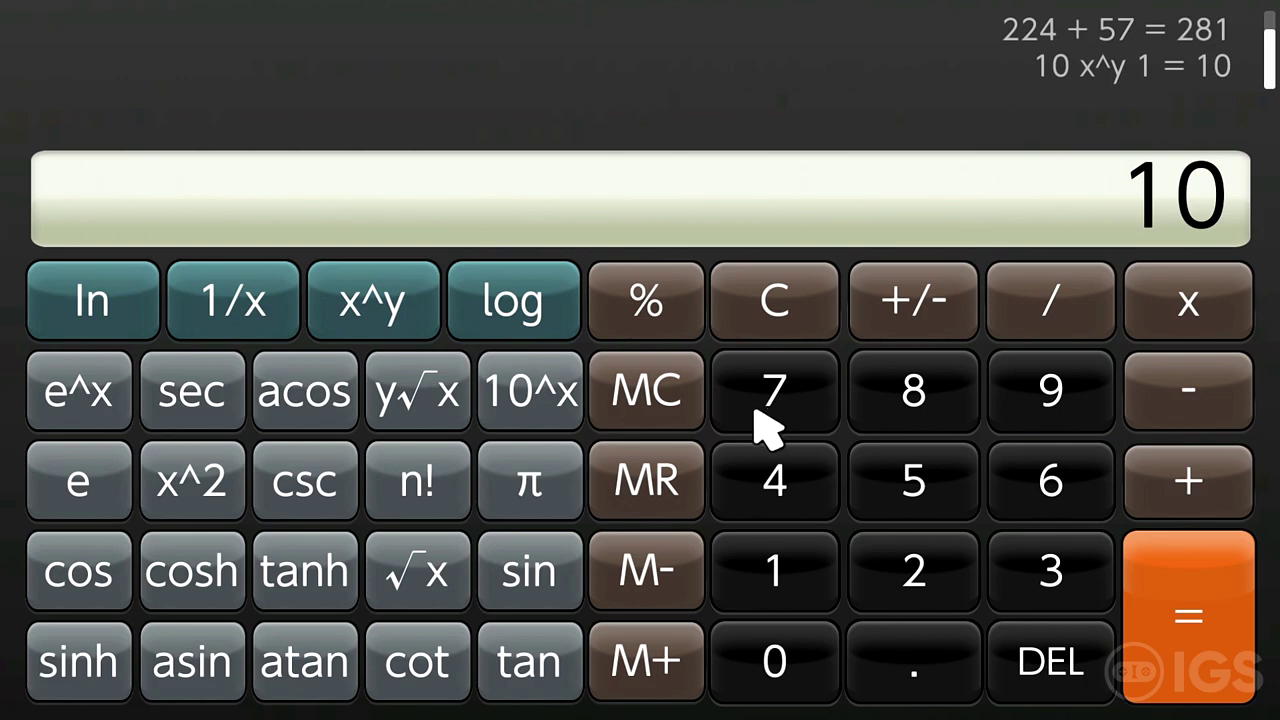
Step: Clear memory and apply √x, sin, csc and x² to 0, producing NaN
left_click(643, 413)
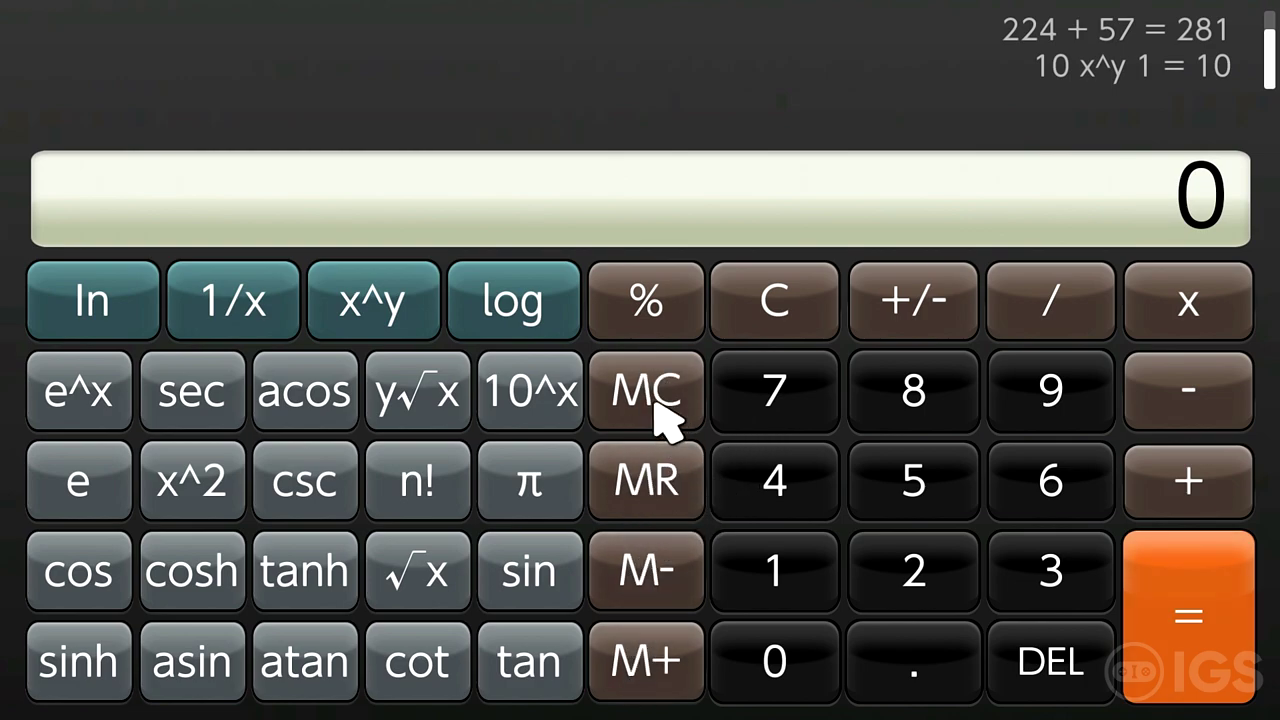
left_click(415, 535)
left_click(545, 533)
left_click(545, 533)
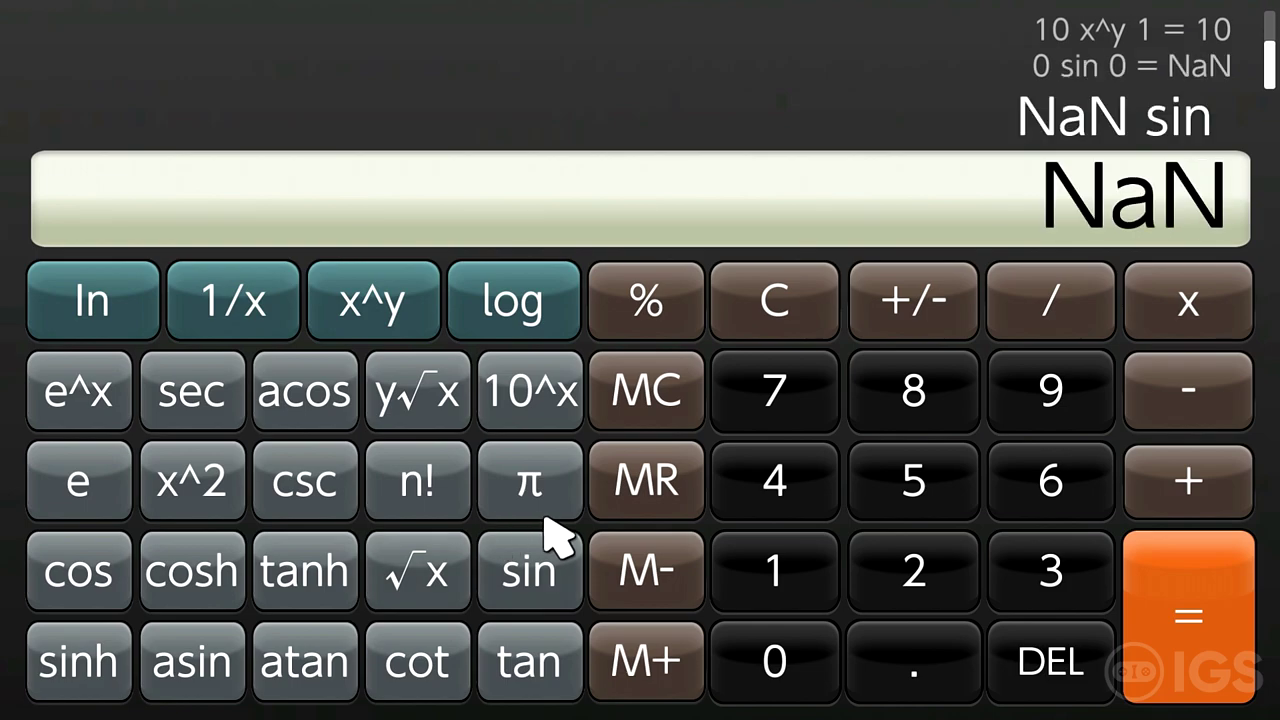
left_click(276, 482)
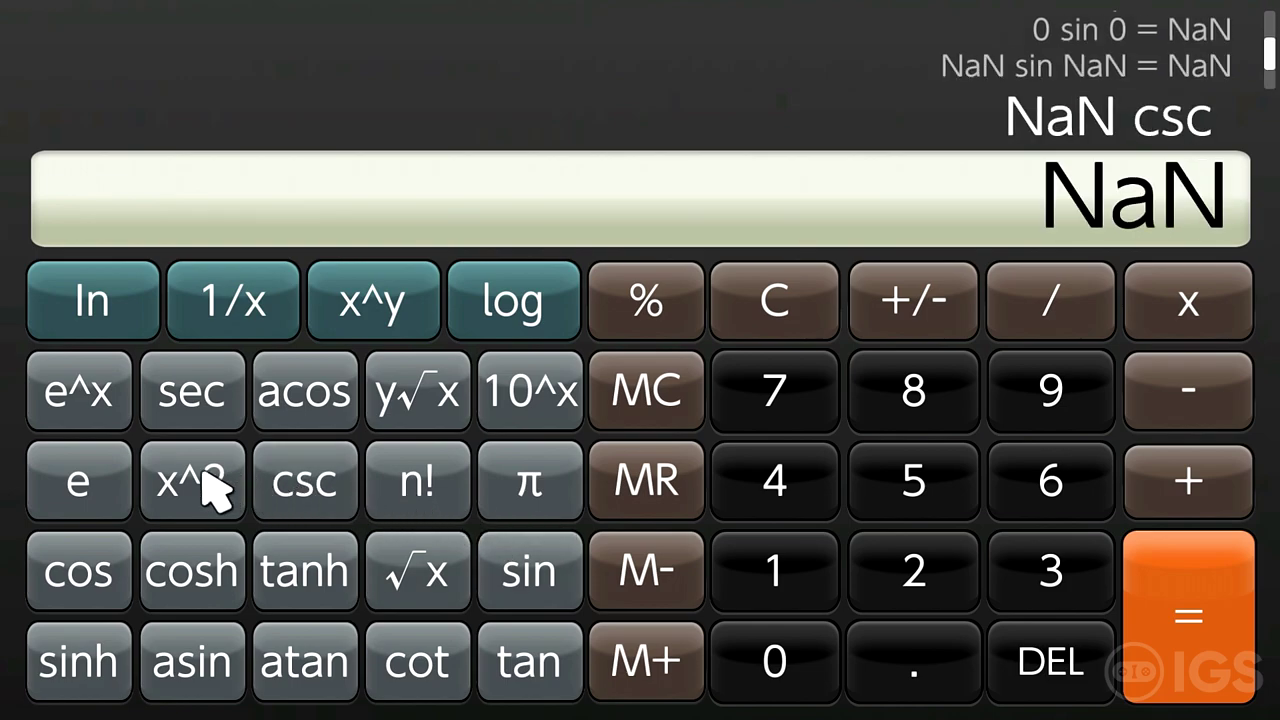
left_click(205, 482)
Step: Enter e, apply cosh, then take the cosine of the result repeatedly
left_click(125, 490)
left_click(200, 565)
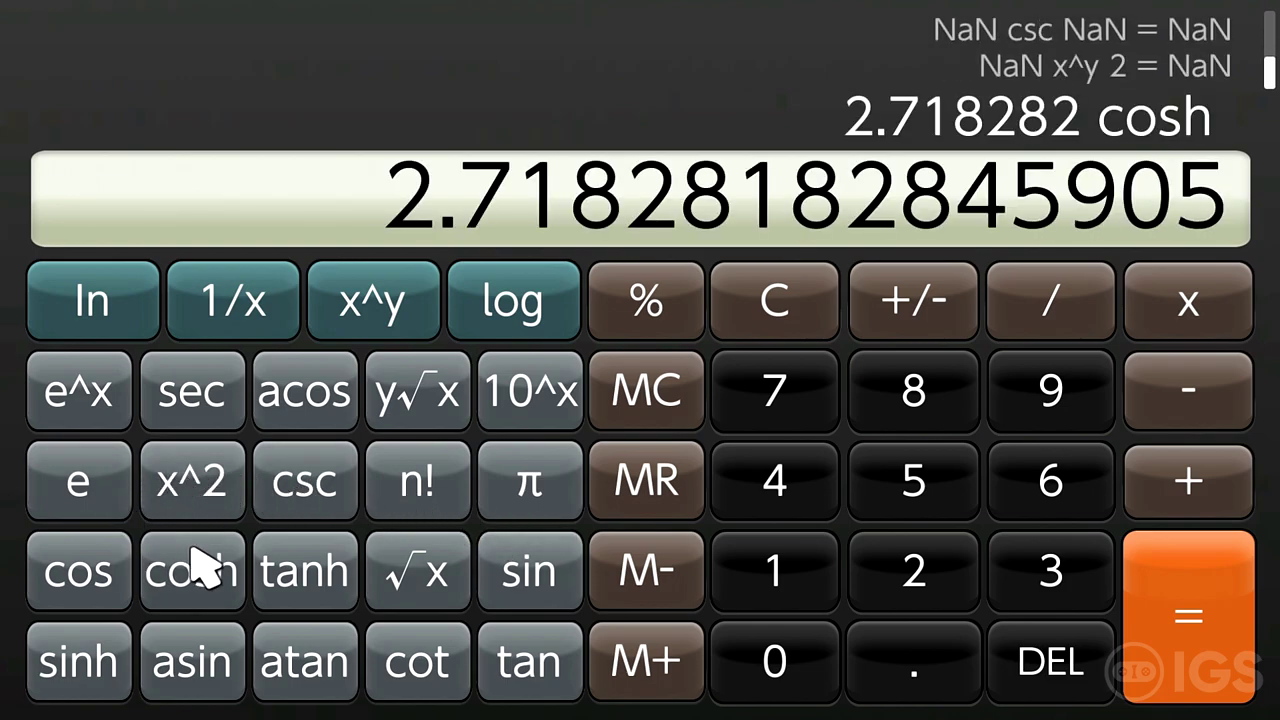
left_click(88, 570)
left_click(88, 570)
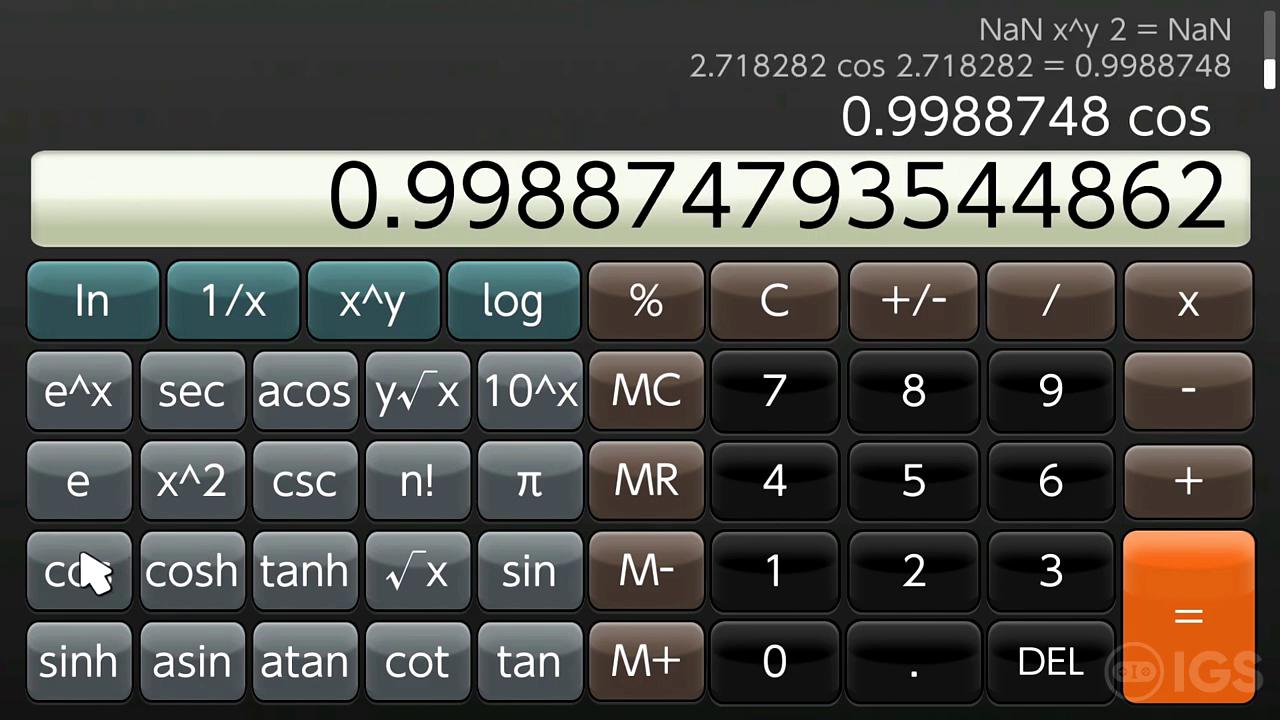
left_click(92, 571)
left_click(90, 570)
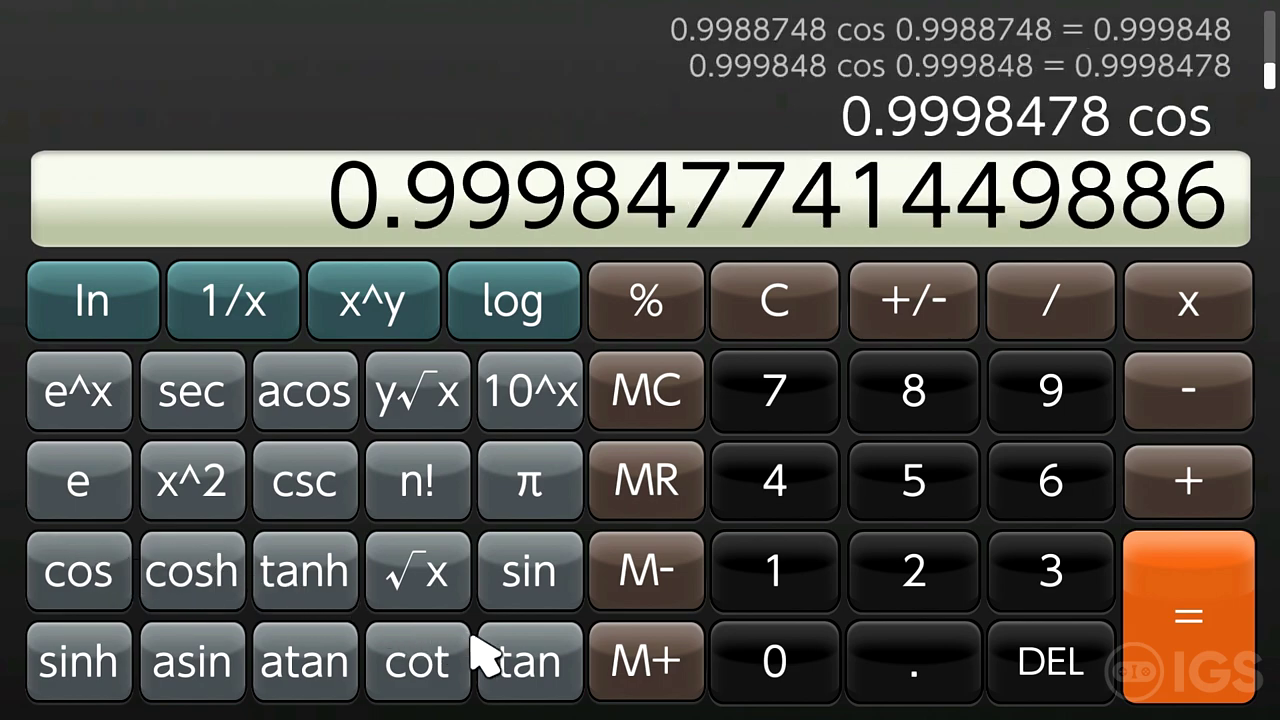
Step: Evaluate 1 × 0 = 0 and 0 / 0 = NaN, then clear the Overflow to 0
left_click(1094, 663)
key("asterisk")
key("slash")
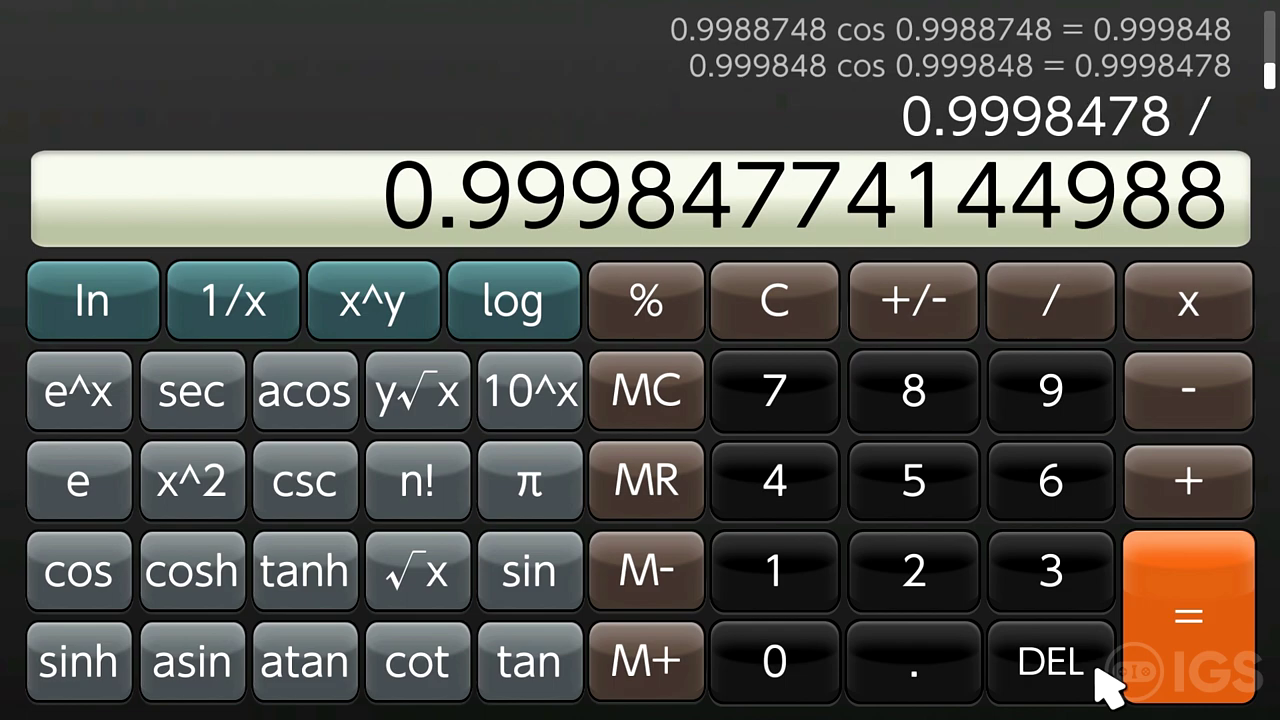
key("slash")
key("slash")
key("slash")
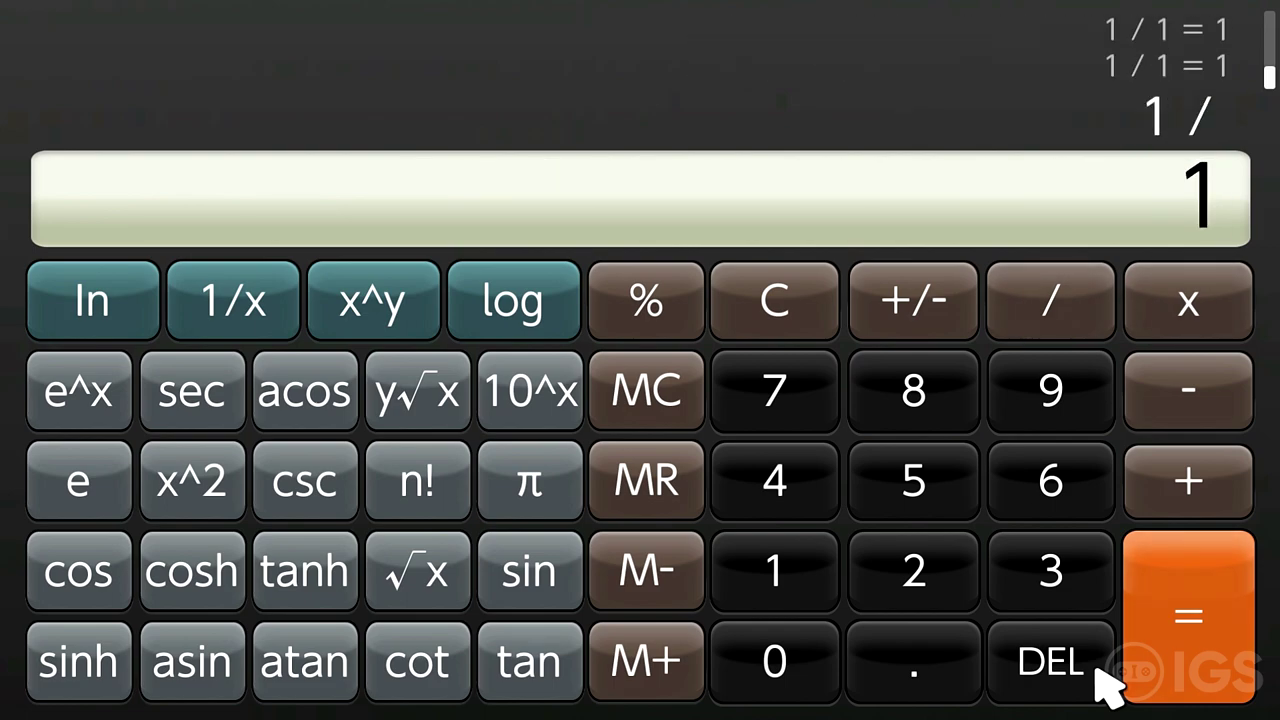
left_click(1097, 668)
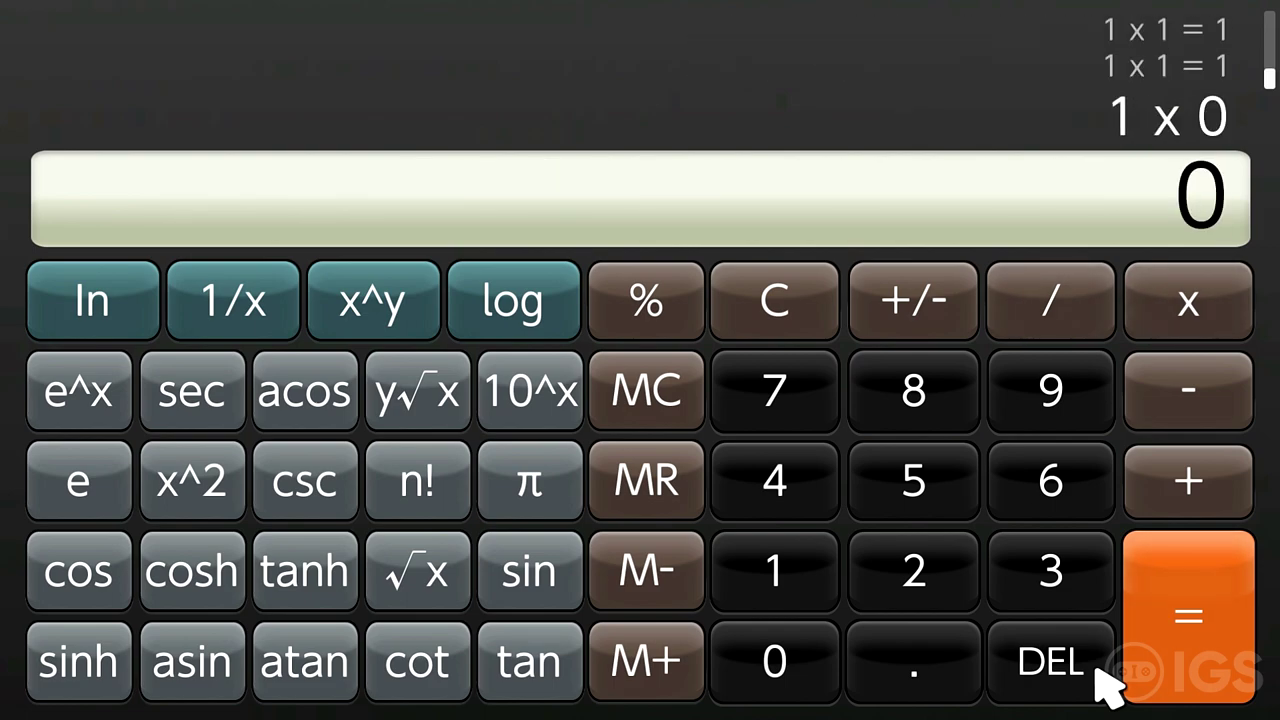
key("slash")
key("slash")
left_click(1072, 670)
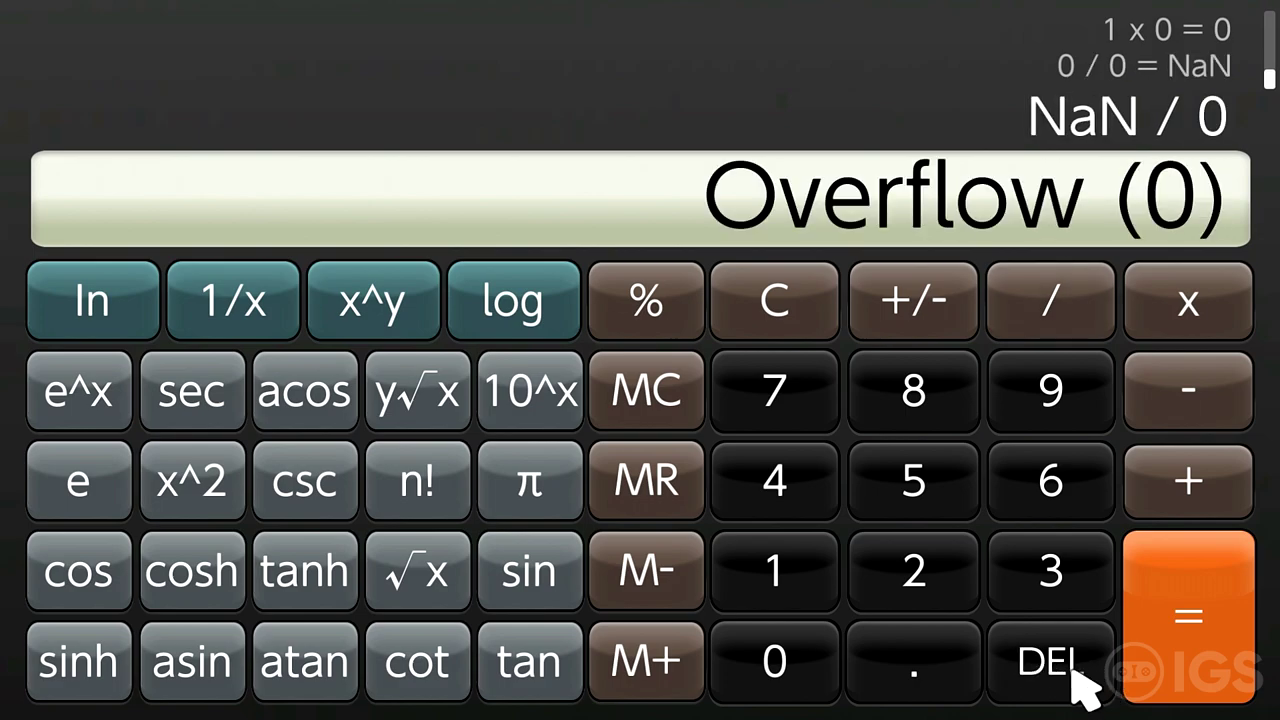
left_click(783, 290)
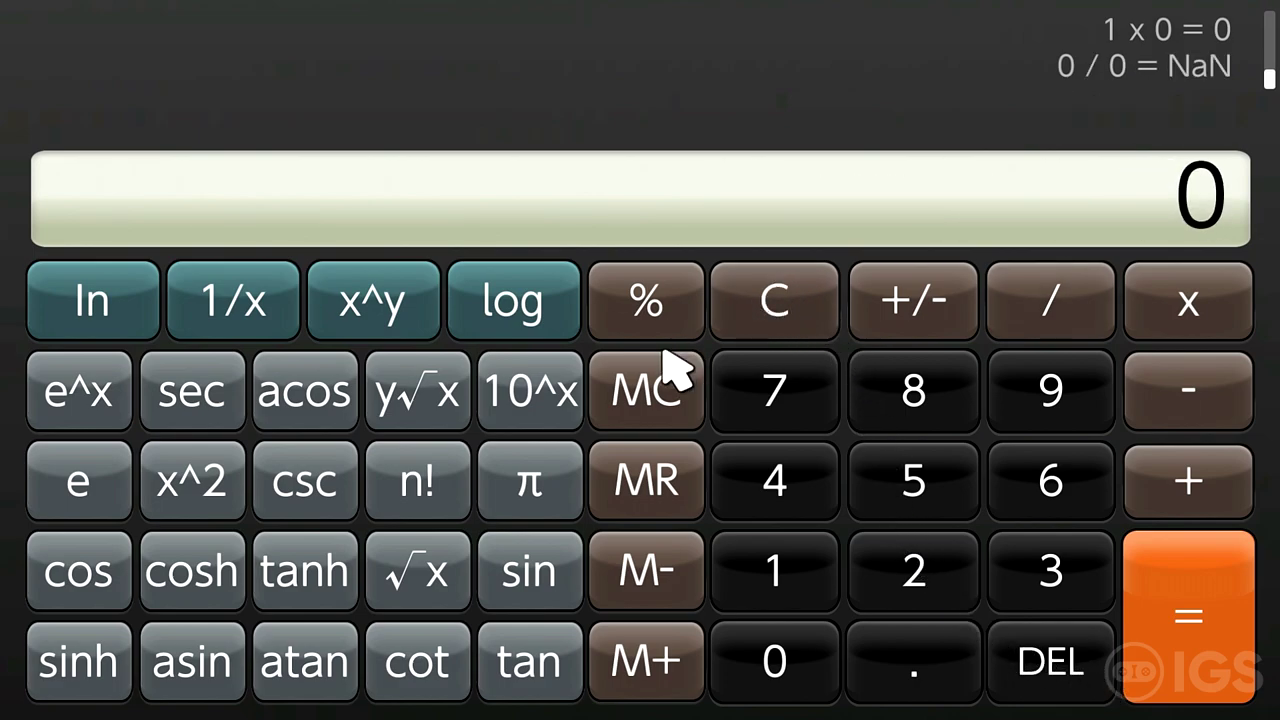
Step: Compute the cosine of e, giving 0.9988748
left_click(100, 505)
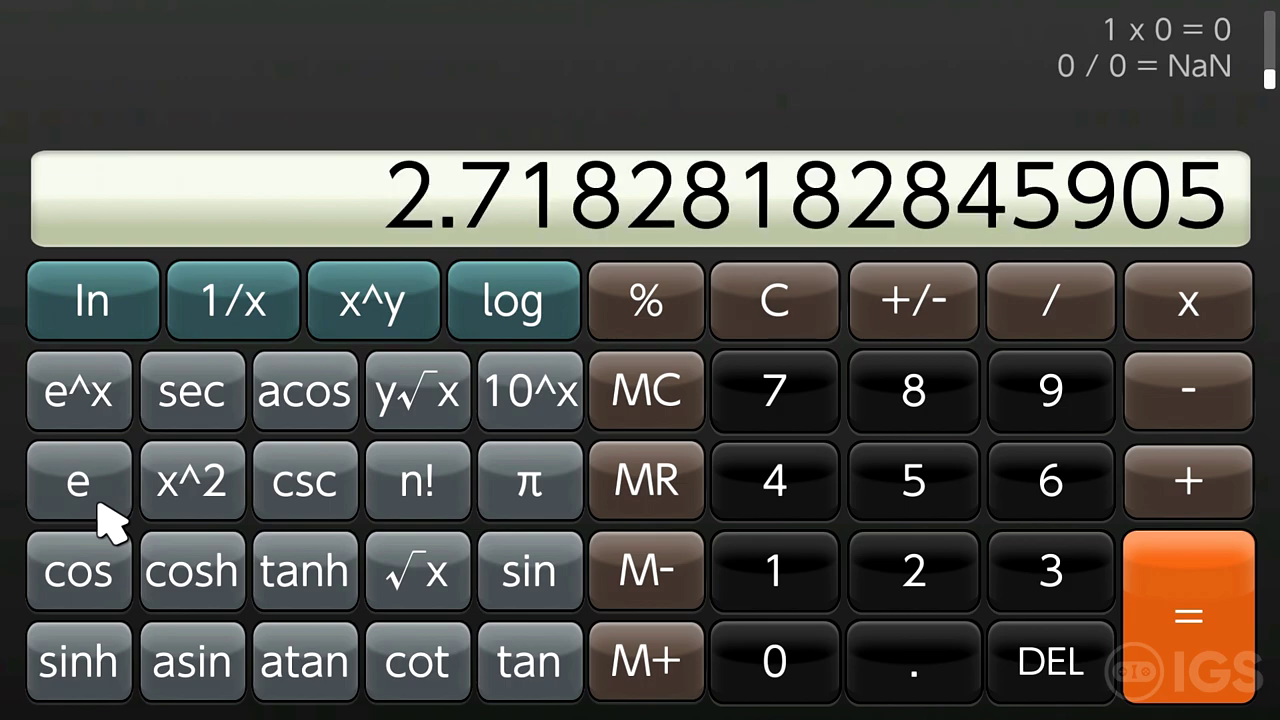
left_click(84, 574)
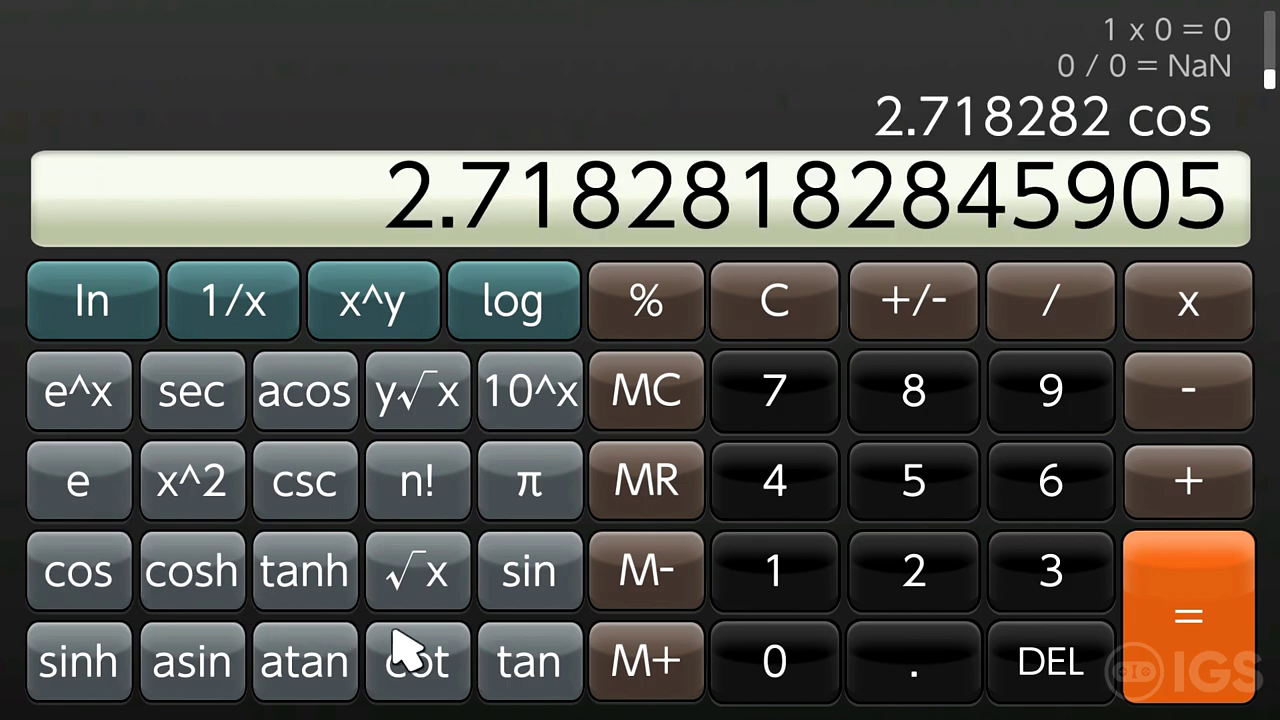
left_click(1246, 622)
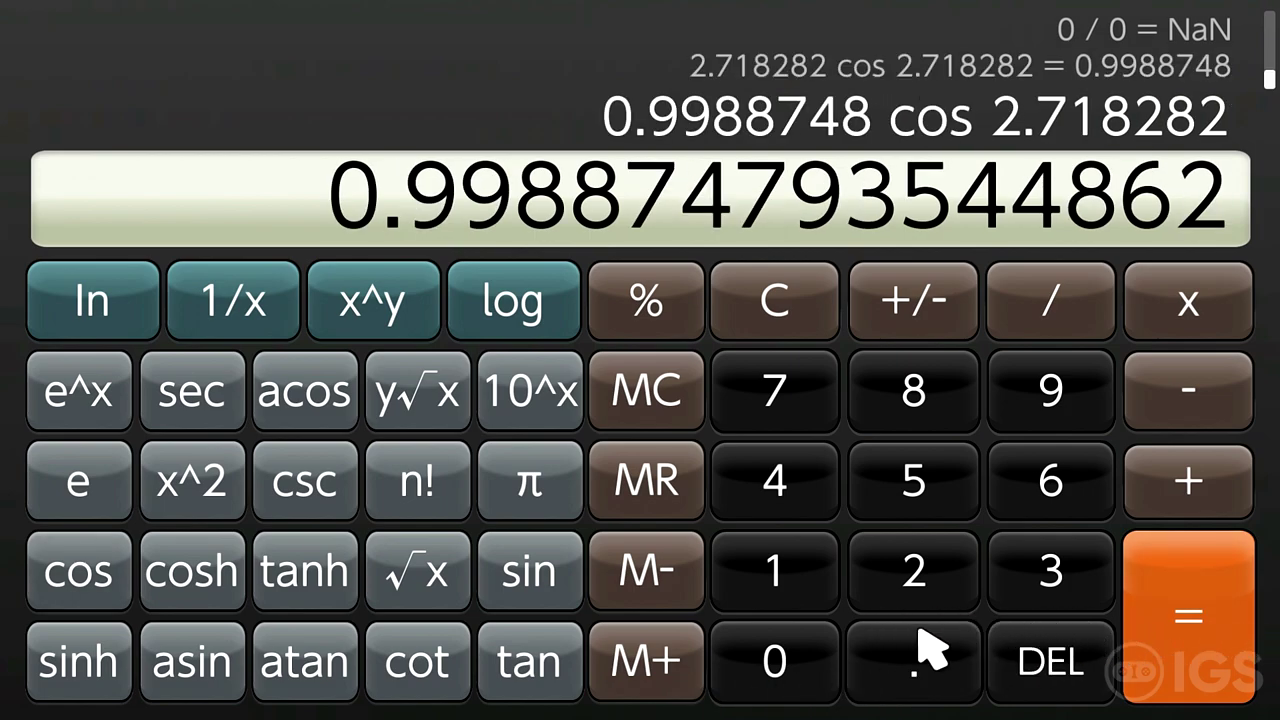
Step: Clear the display and set up 0 sin 3.141593 using the π key
left_click(718, 320)
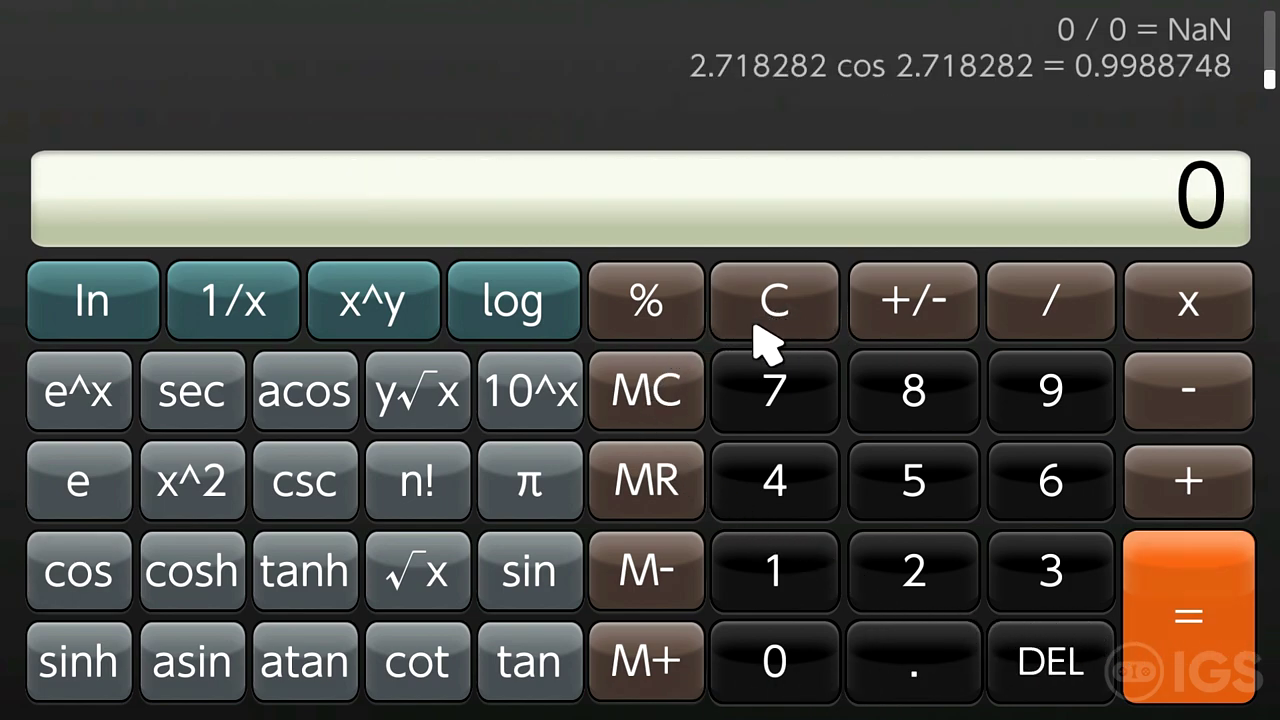
left_click(545, 683)
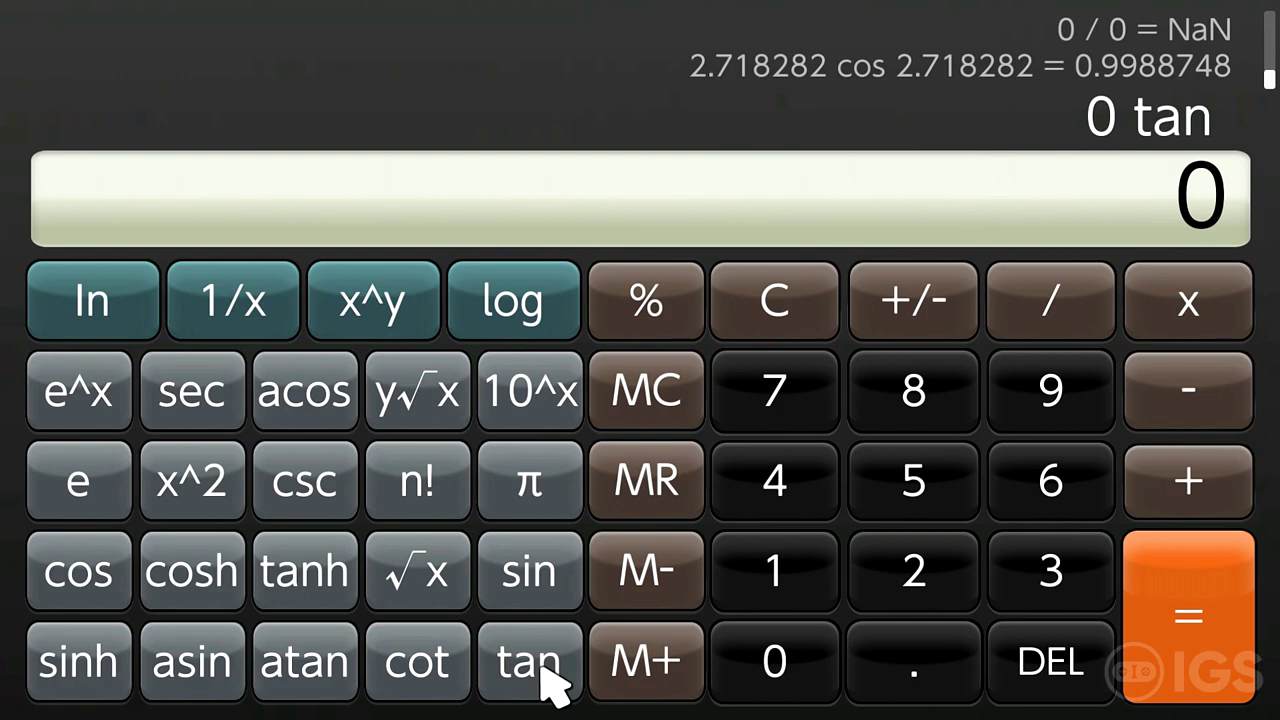
left_click(523, 571)
left_click(553, 465)
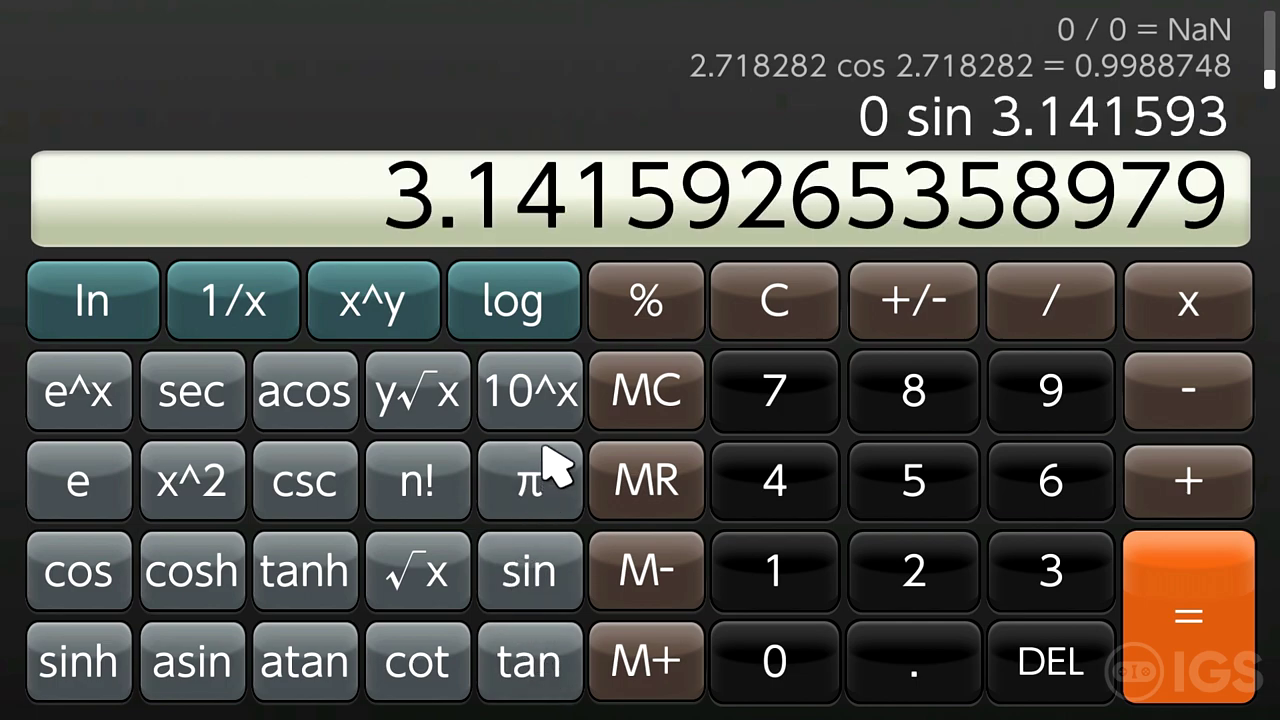